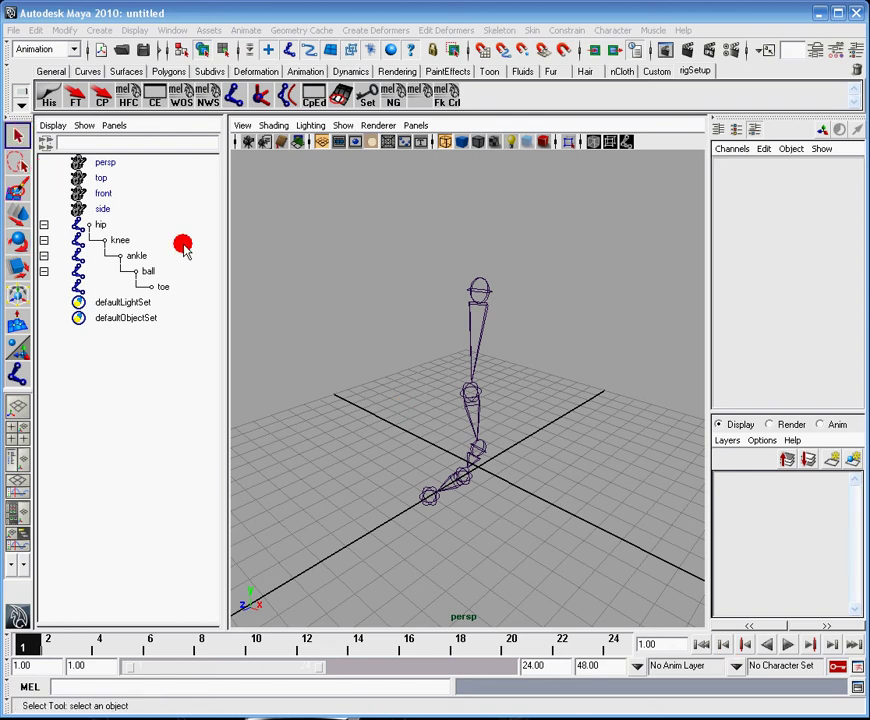
# - Duplicate the hip joint chain twice and check the child joints of both copies in the hierarchy
pyautogui.click(125, 224)
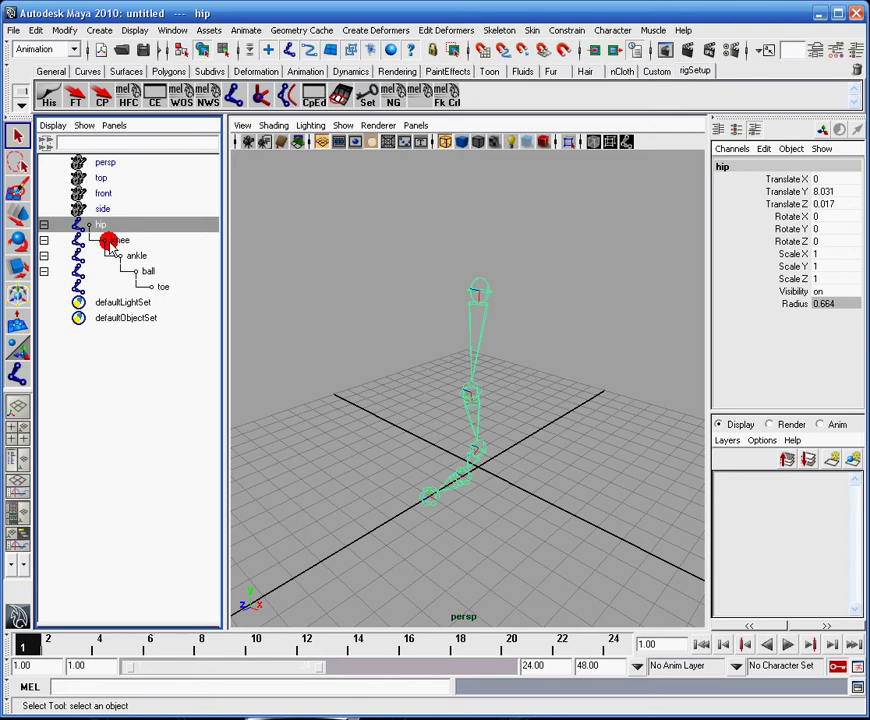
pyautogui.hotkey('ctrl', 'd')
pyautogui.hotkey('ctrl', 'd')
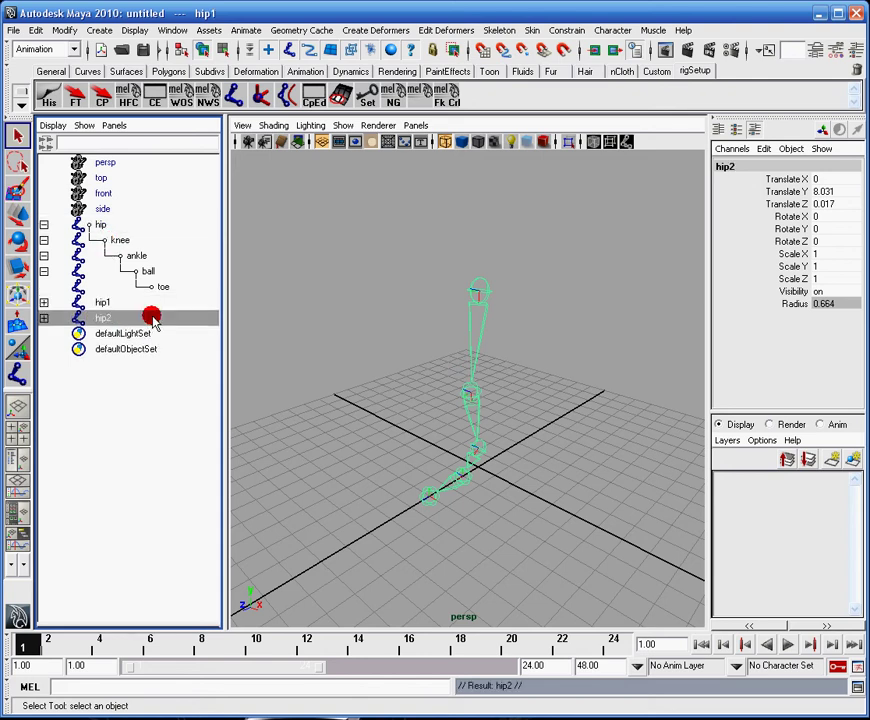
pyautogui.click(44, 318)
pyautogui.click(44, 302)
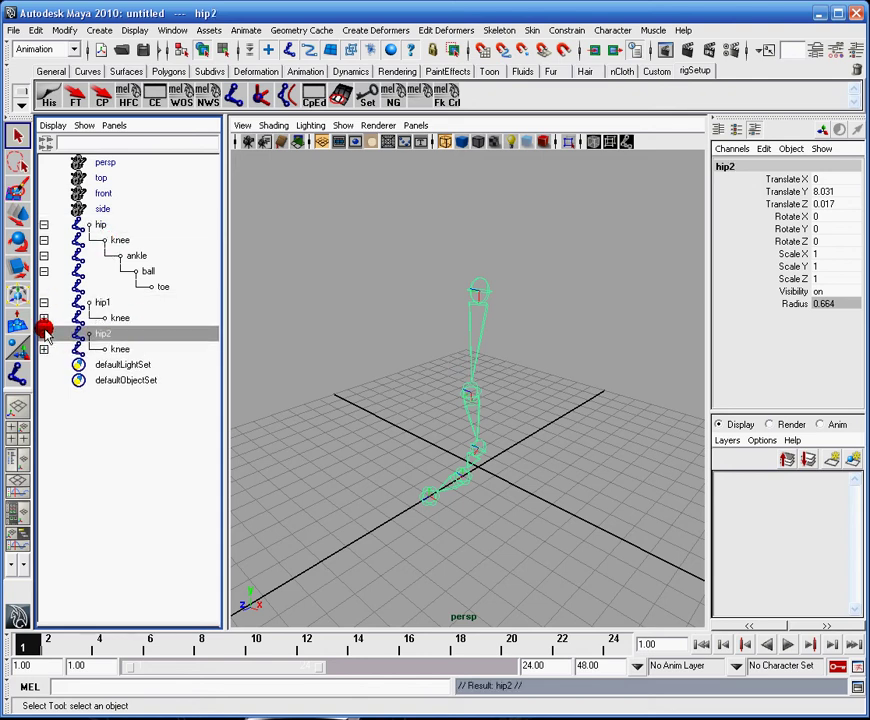
pyautogui.click(44, 318)
pyautogui.click(43, 349)
pyautogui.click(43, 318)
pyautogui.click(43, 302)
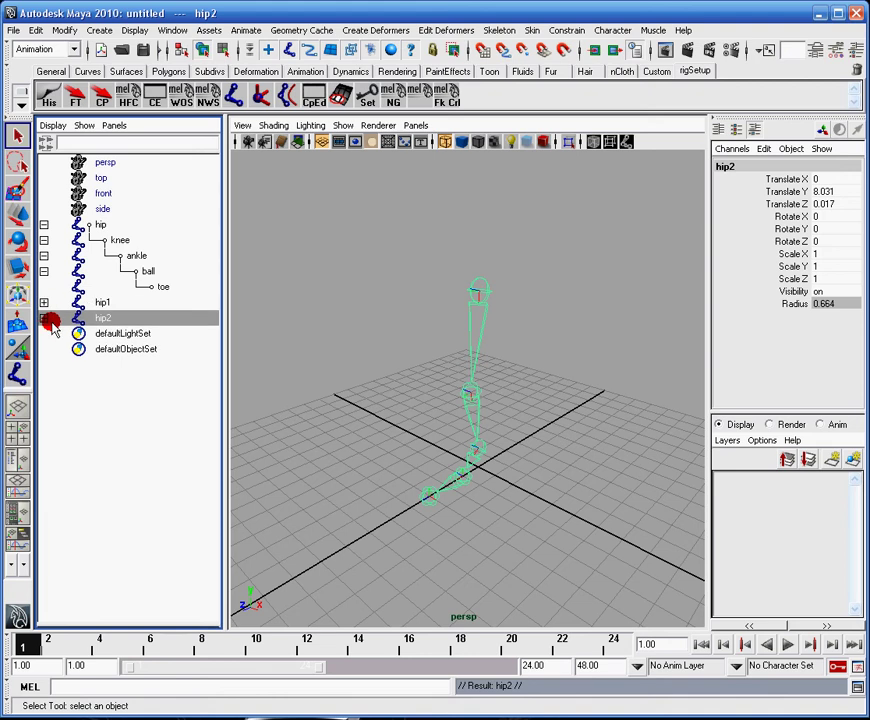
# - Add the prefix bind_ to all joint names in the original hip hierarchy
pyautogui.click(99, 224)
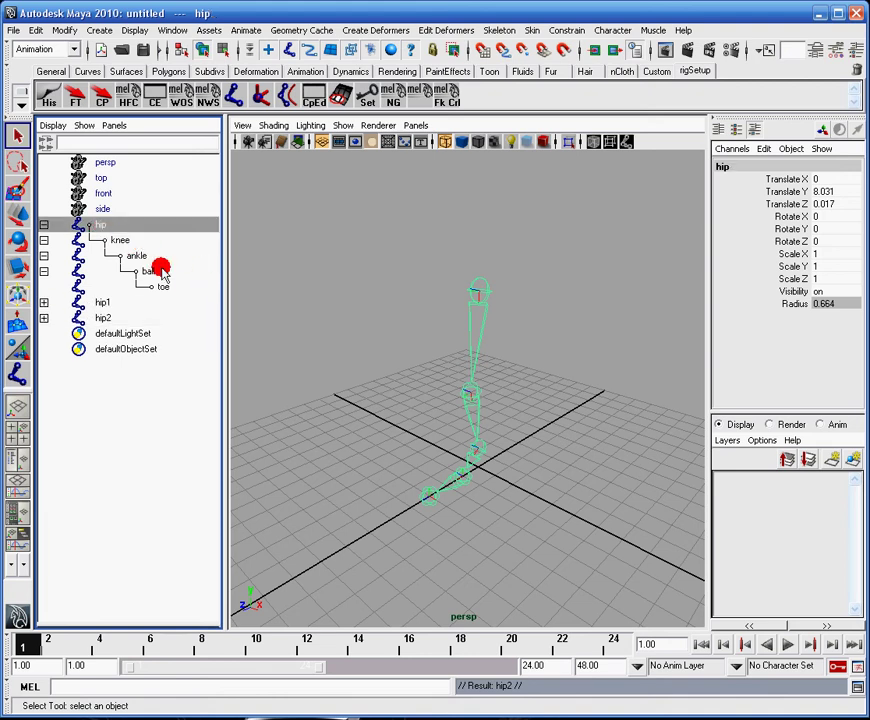
pyautogui.click(108, 303)
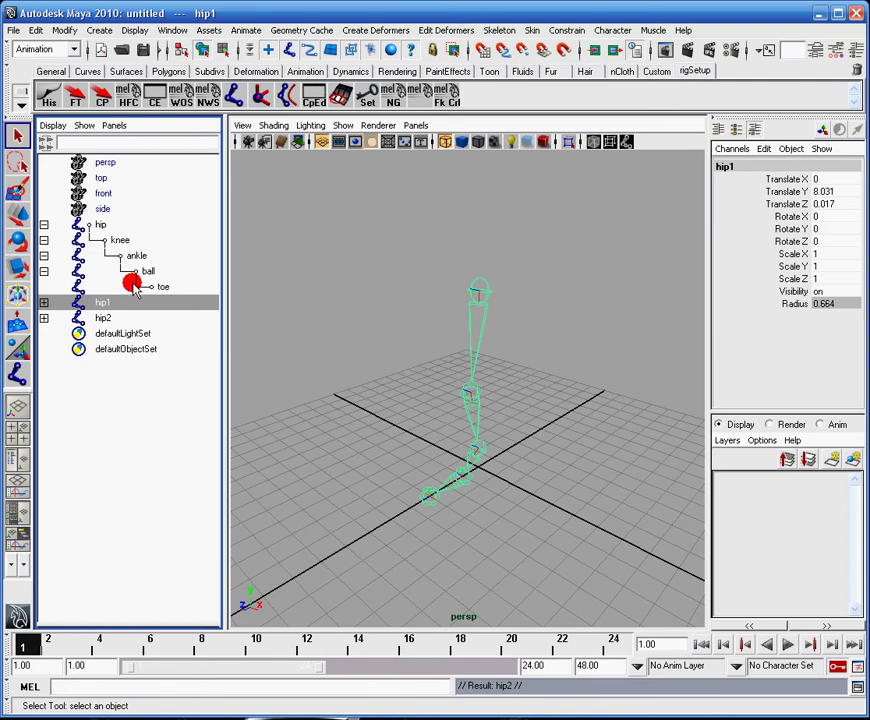
pyautogui.doubleClick(104, 222)
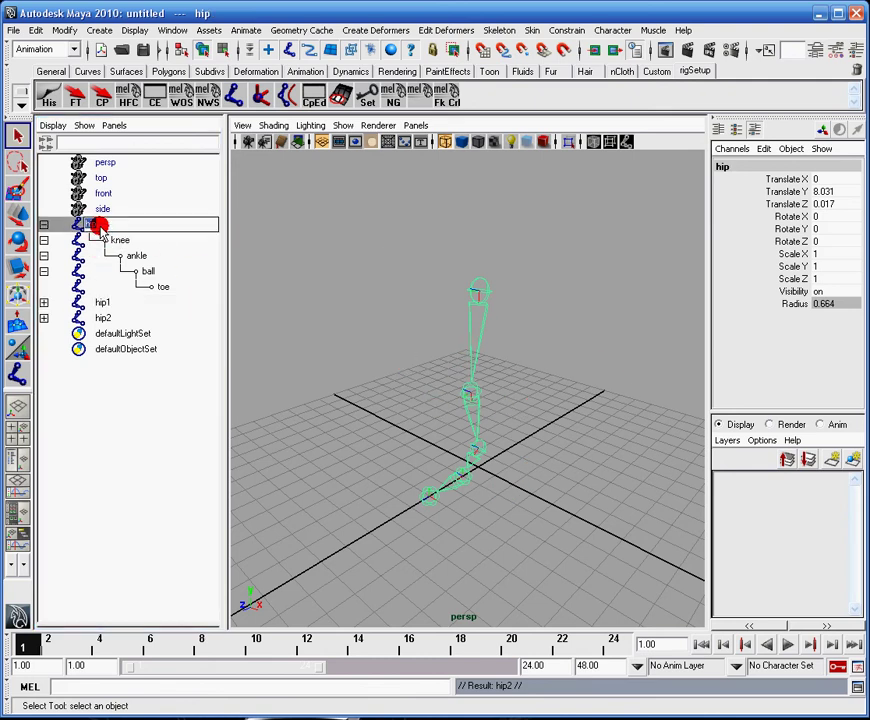
pyautogui.click(107, 237)
pyautogui.click(105, 224)
pyautogui.click(63, 30)
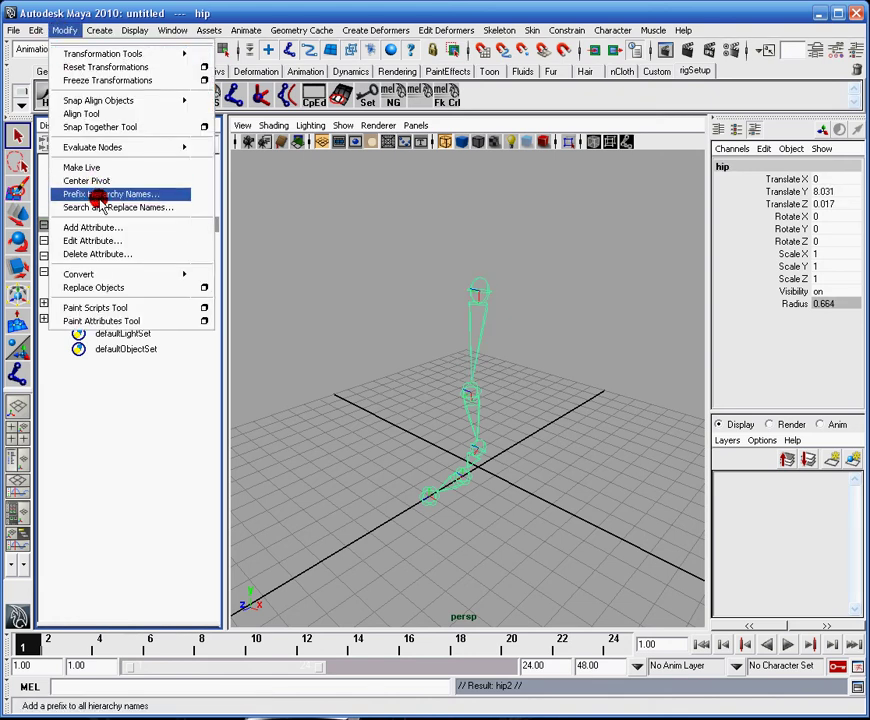
pyautogui.click(100, 195)
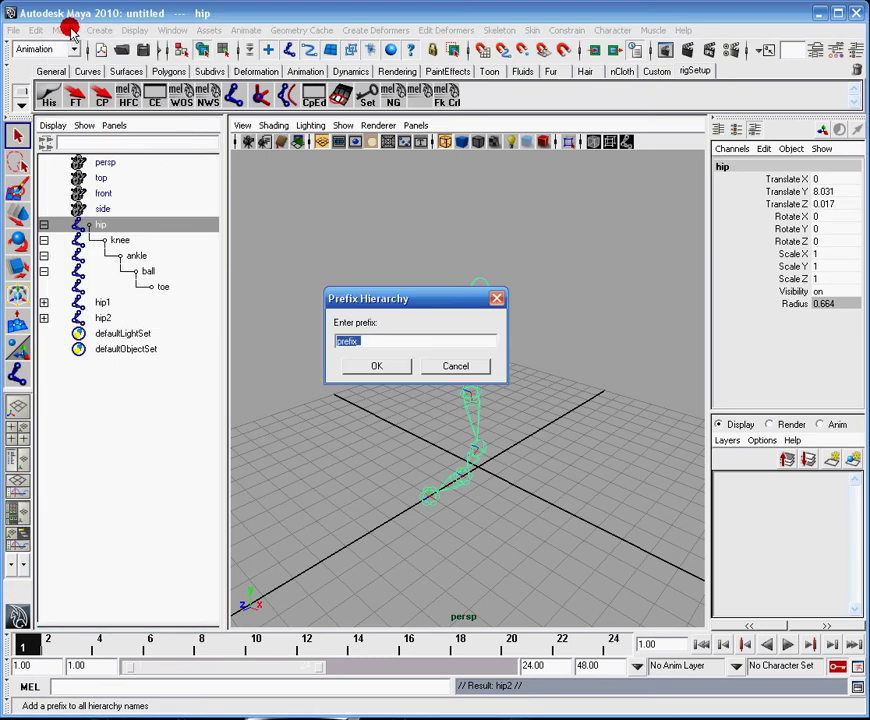
pyautogui.click(357, 343)
pyautogui.doubleClick(357, 343)
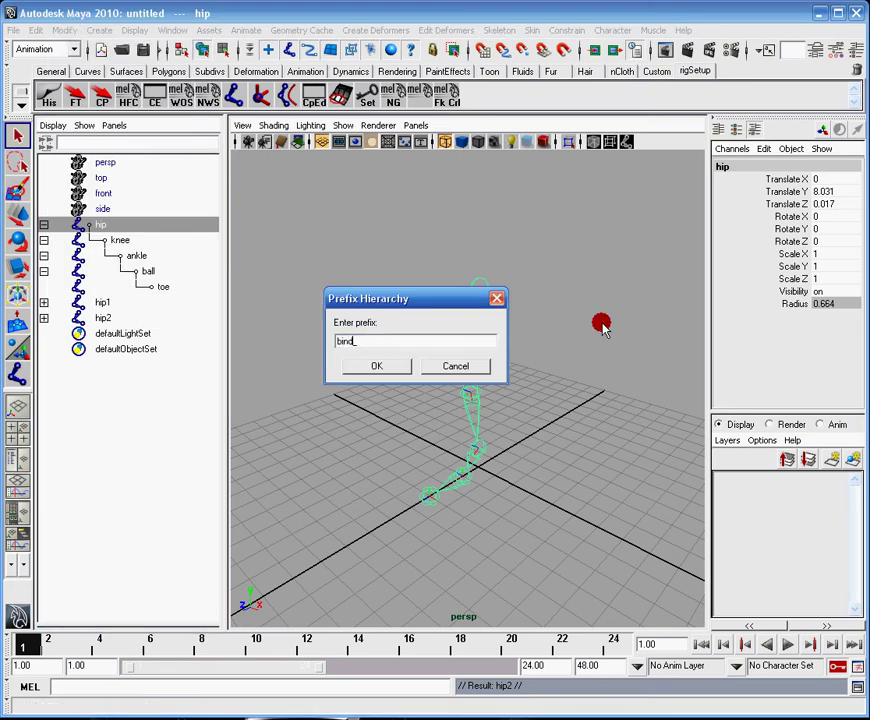
pyautogui.click(385, 368)
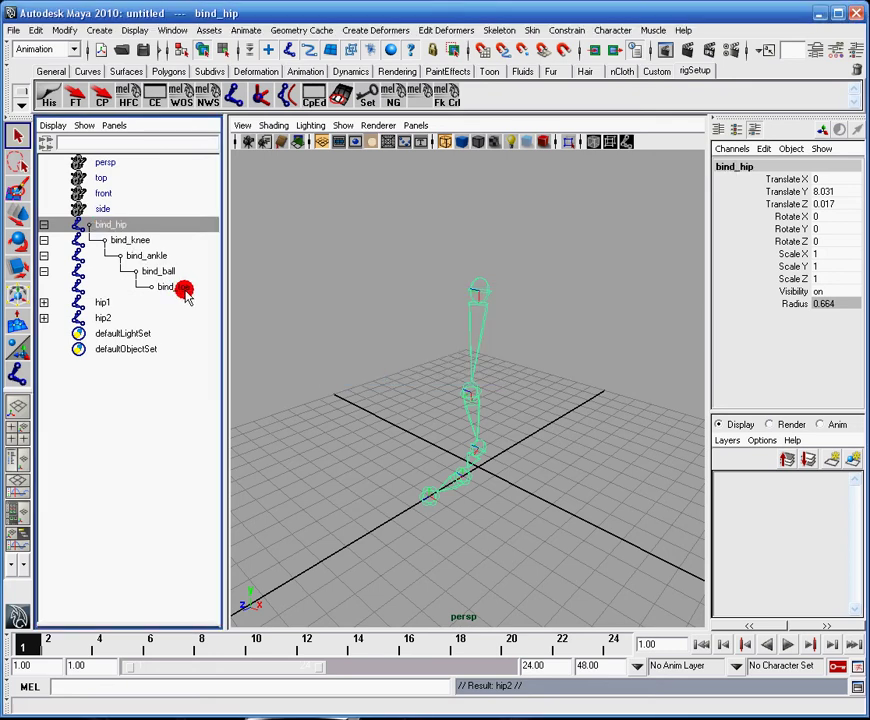
# - Rename the root of the first duplicated chain to hip and prefix its whole hierarchy with fk_
pyautogui.click(105, 302)
pyautogui.doubleClick(105, 302)
pyautogui.press('BackSpace')
pyautogui.press('Return')
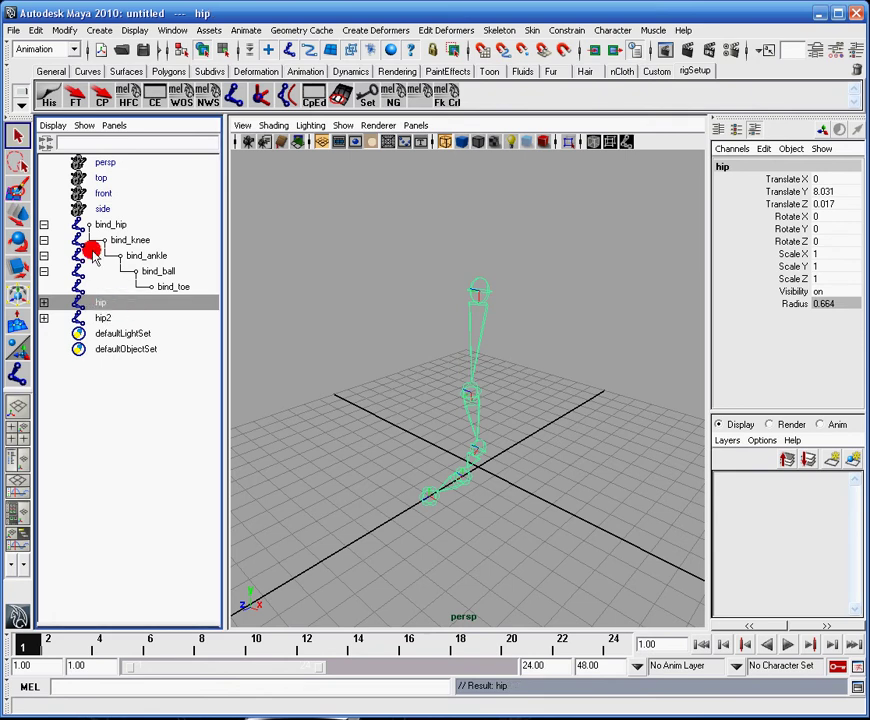
pyautogui.click(66, 30)
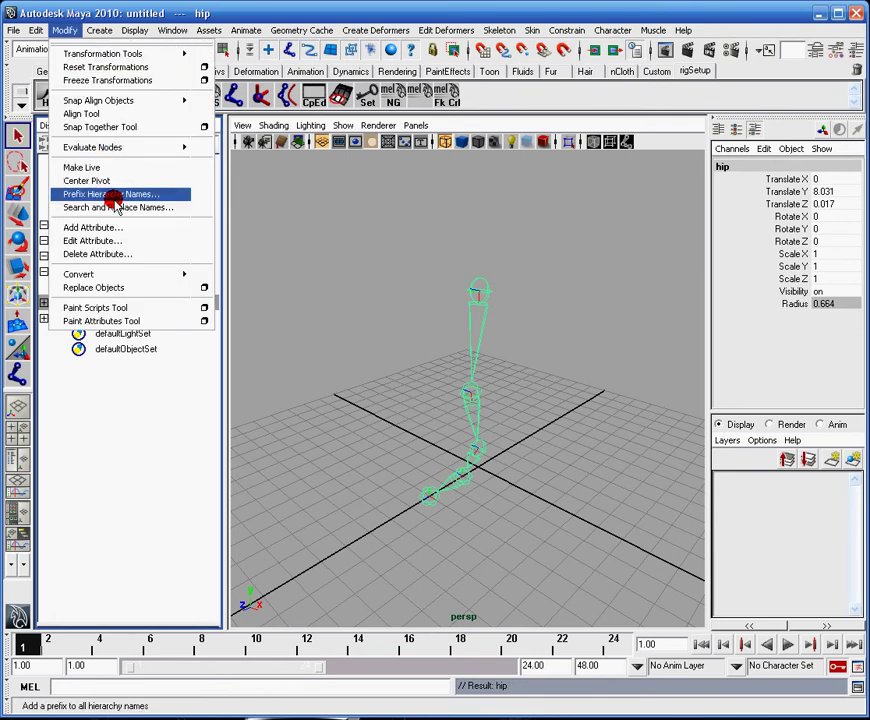
pyautogui.click(113, 192)
pyautogui.click(359, 342)
pyautogui.doubleClick(356, 342)
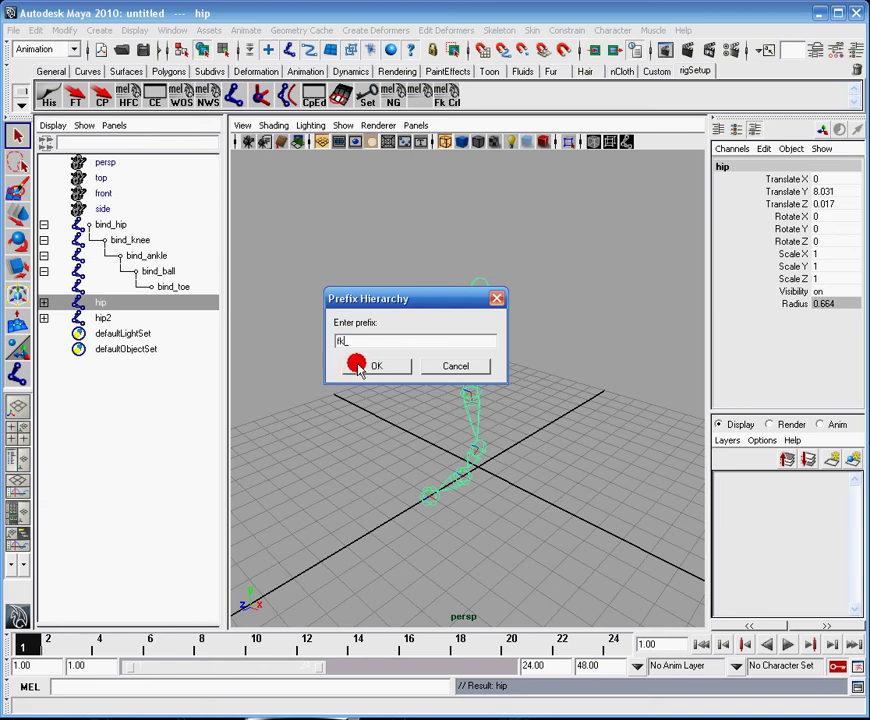
pyautogui.click(357, 366)
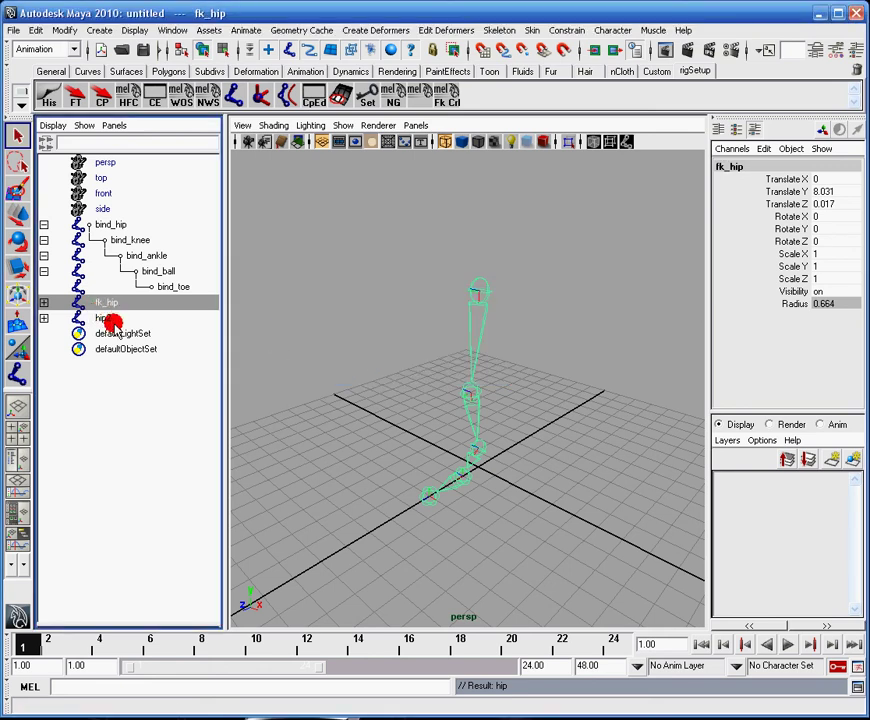
# - Rename the root of the second duplicated chain to hip and prefix its whole hierarchy with ik_
pyautogui.click(110, 318)
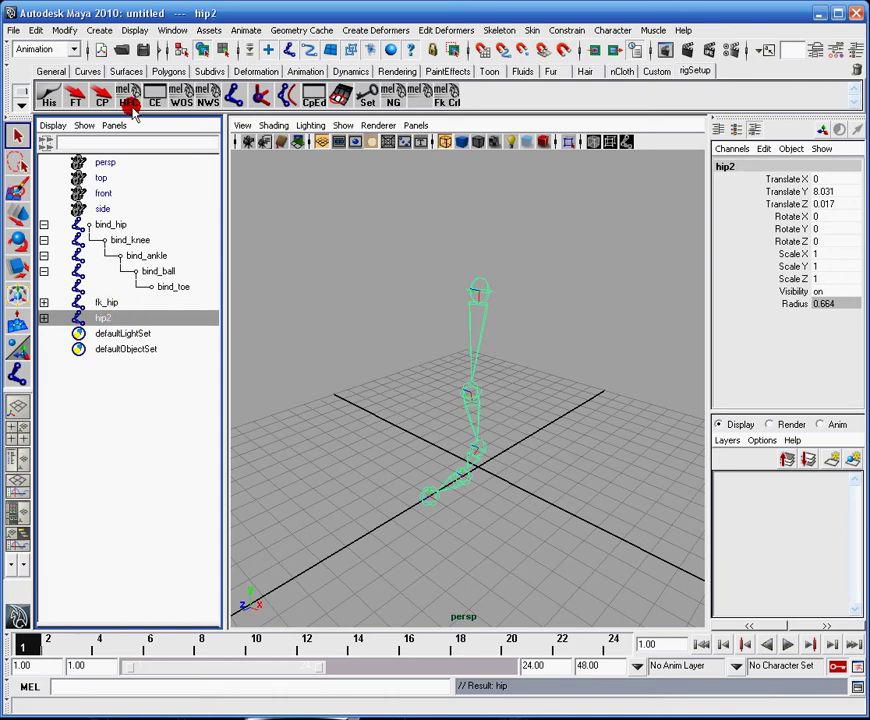
pyautogui.doubleClick(128, 318)
pyautogui.press('BackSpace')
pyautogui.press('Return')
pyautogui.click(68, 32)
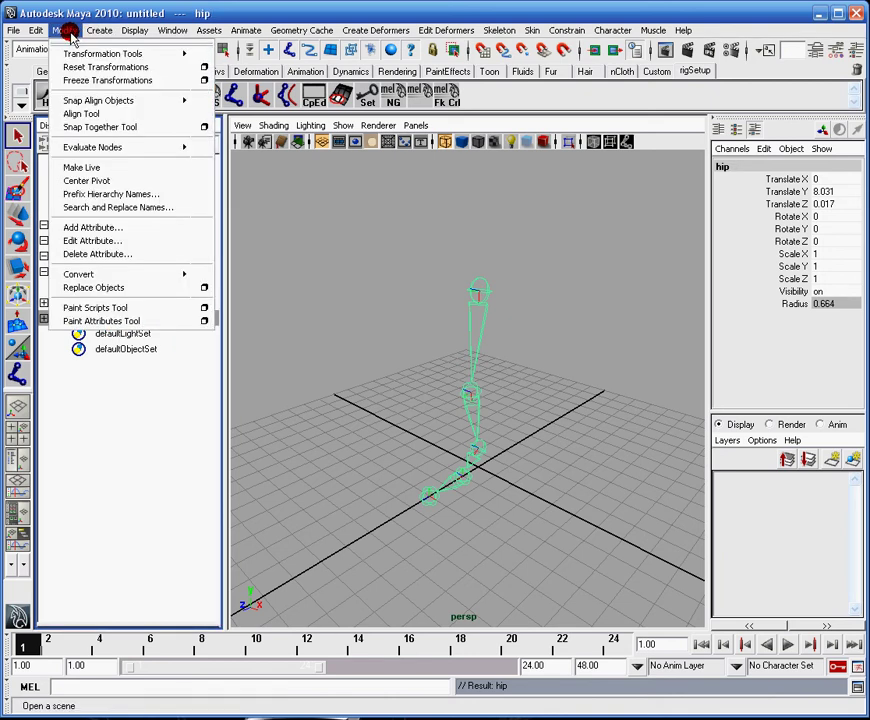
pyautogui.click(110, 194)
pyautogui.click(368, 342)
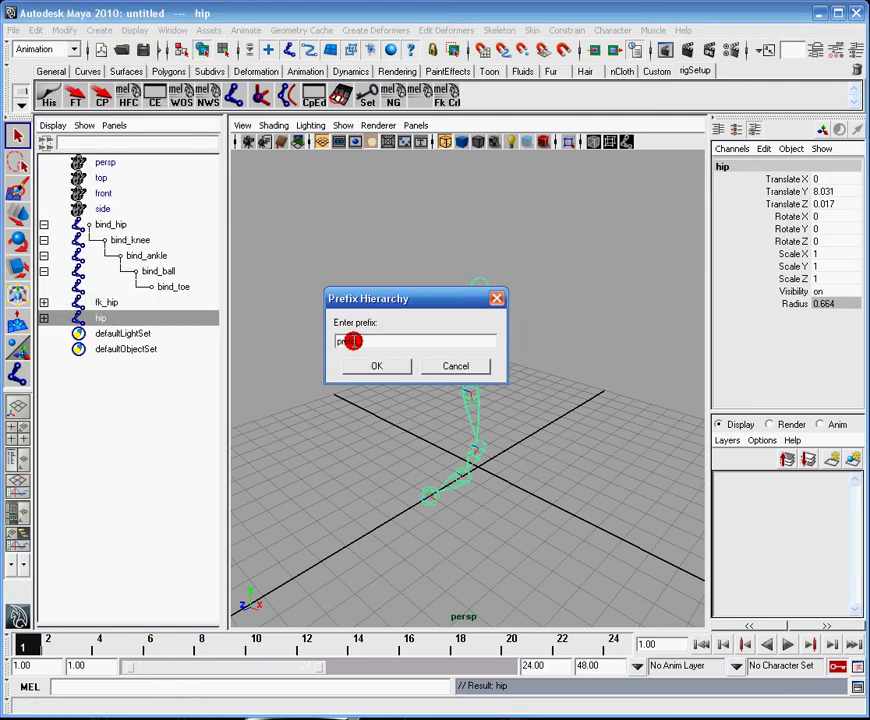
pyautogui.moveTo(352, 341); pyautogui.dragTo(237, 326)
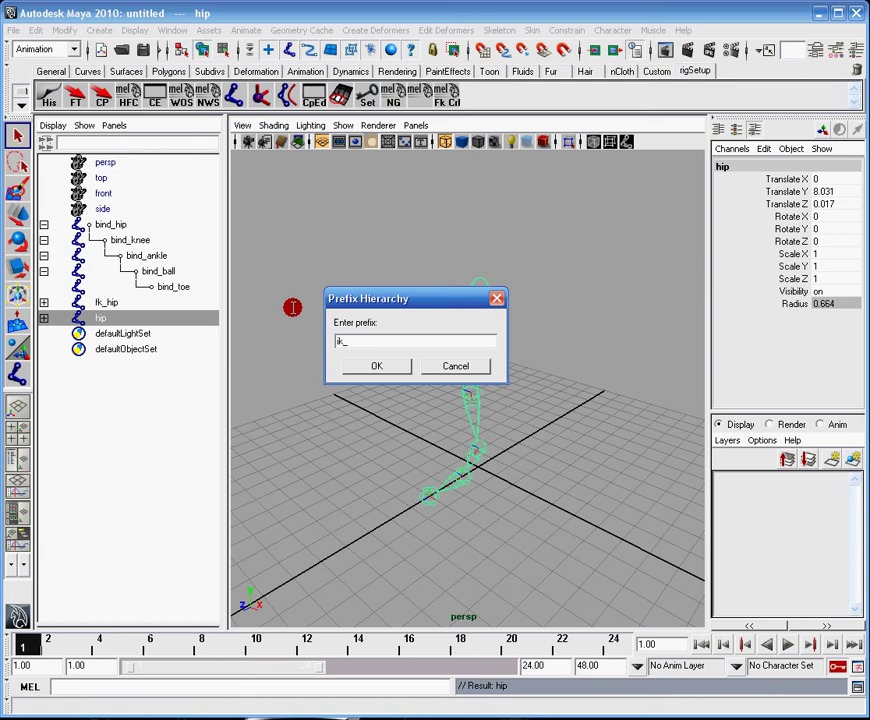
pyautogui.click(398, 363)
# - Expand the ik_hip and fk_hip hierarchies down to their toe joints to check the prefixed names
pyautogui.click(43, 317)
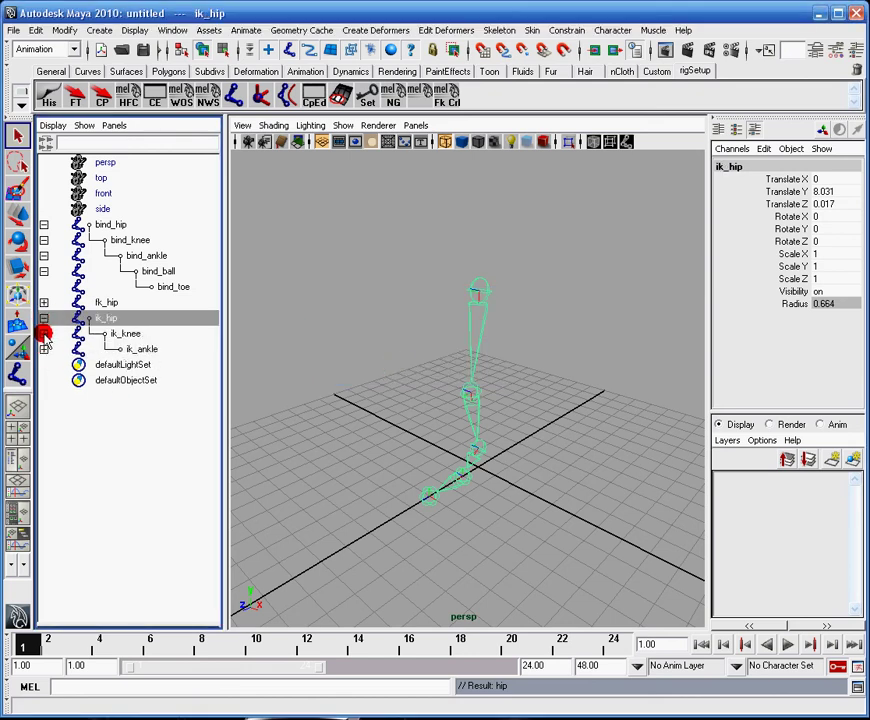
pyautogui.click(43, 348)
pyautogui.click(43, 302)
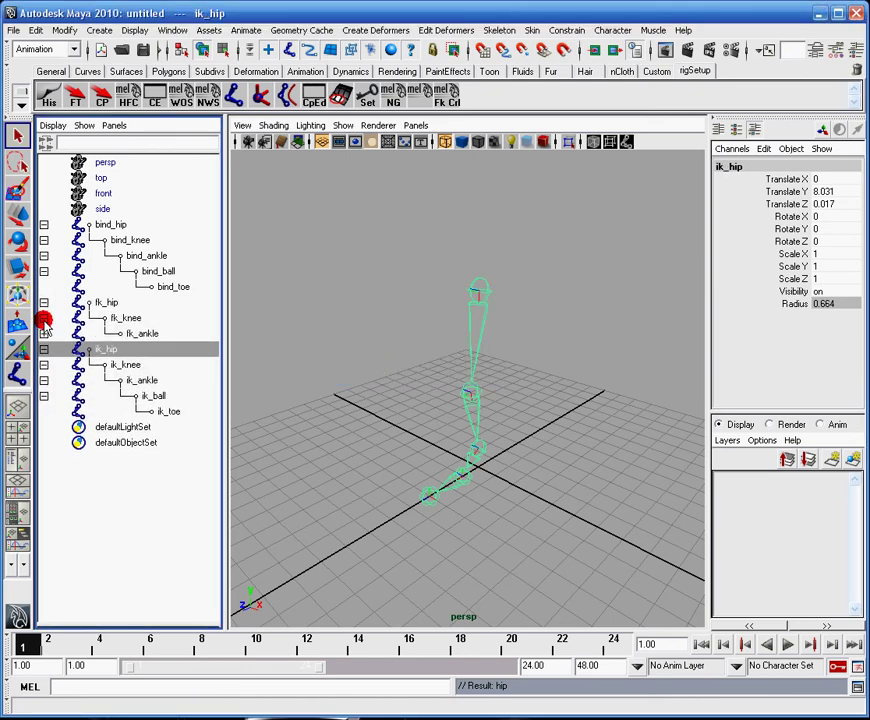
pyautogui.click(43, 317)
pyautogui.click(43, 333)
pyautogui.click(43, 348)
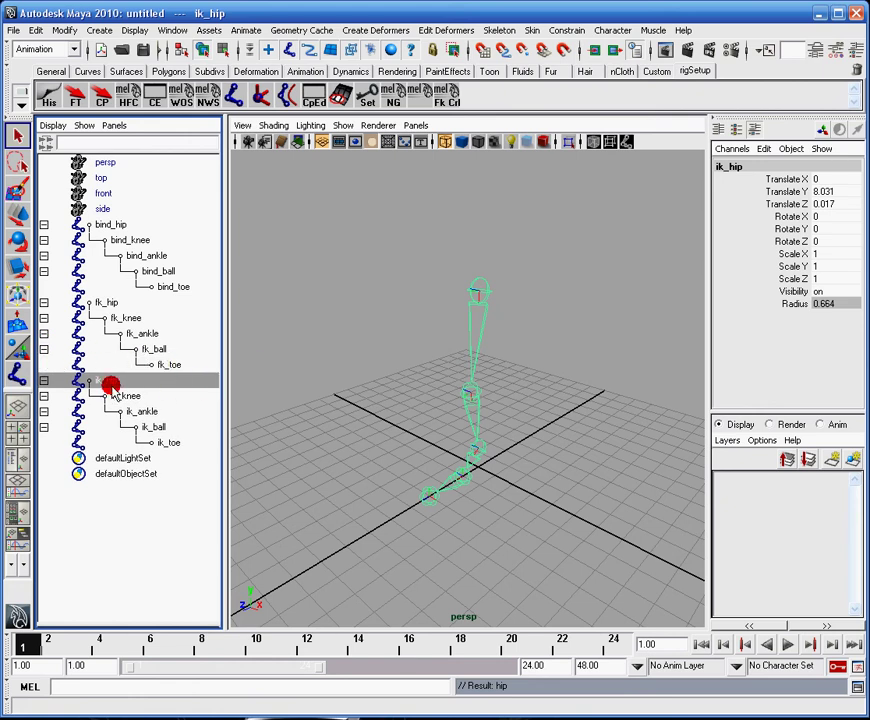
# - Examine the bind, IK and FK root joints in the hierarchy and the fk_hip chain in the perspective view
pyautogui.click(92, 226)
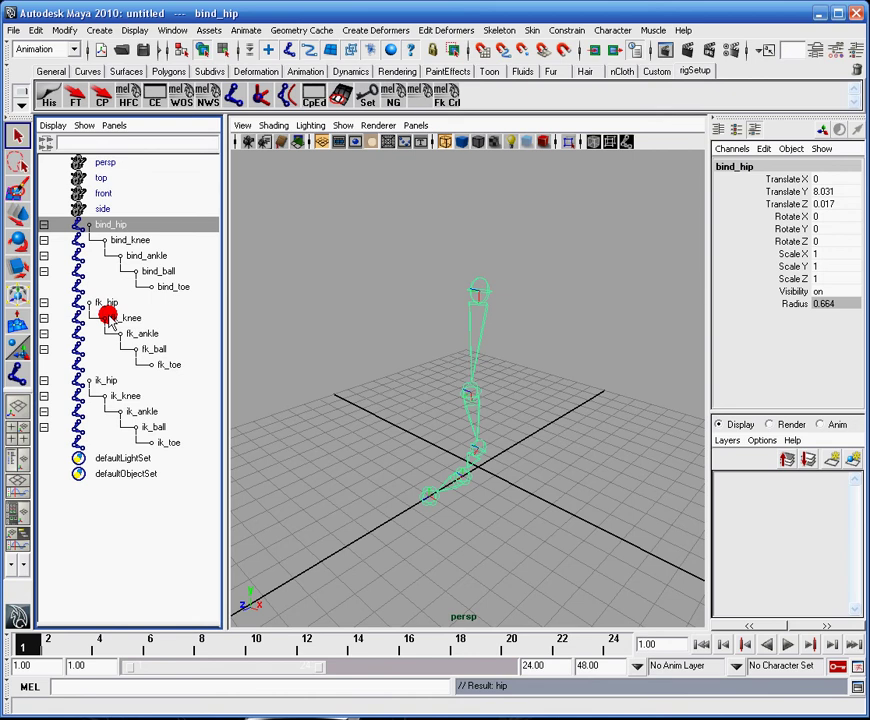
pyautogui.click(144, 231)
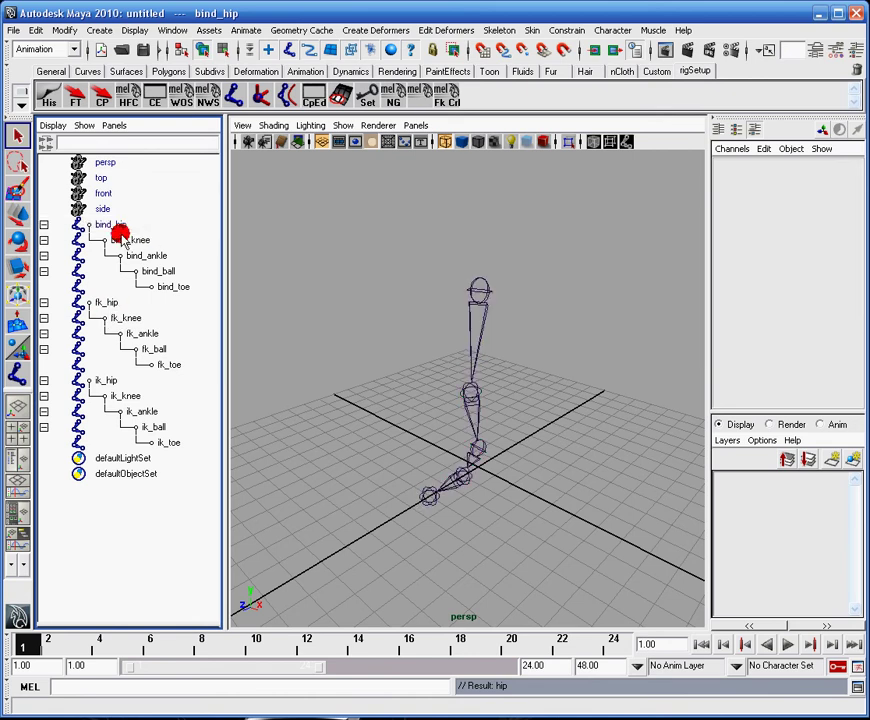
pyautogui.click(115, 382)
pyautogui.click(146, 407)
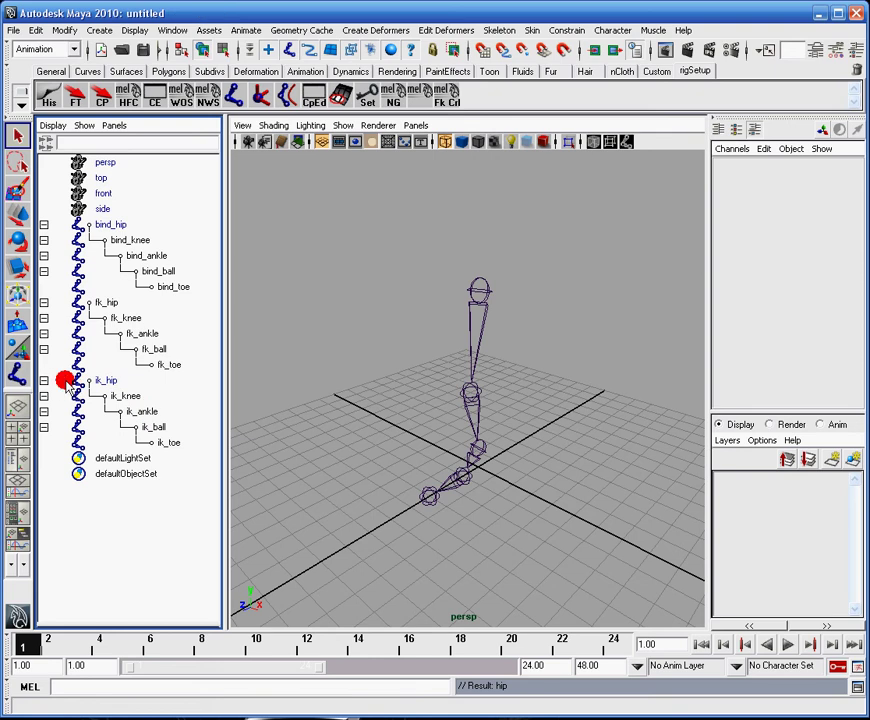
pyautogui.click(107, 303)
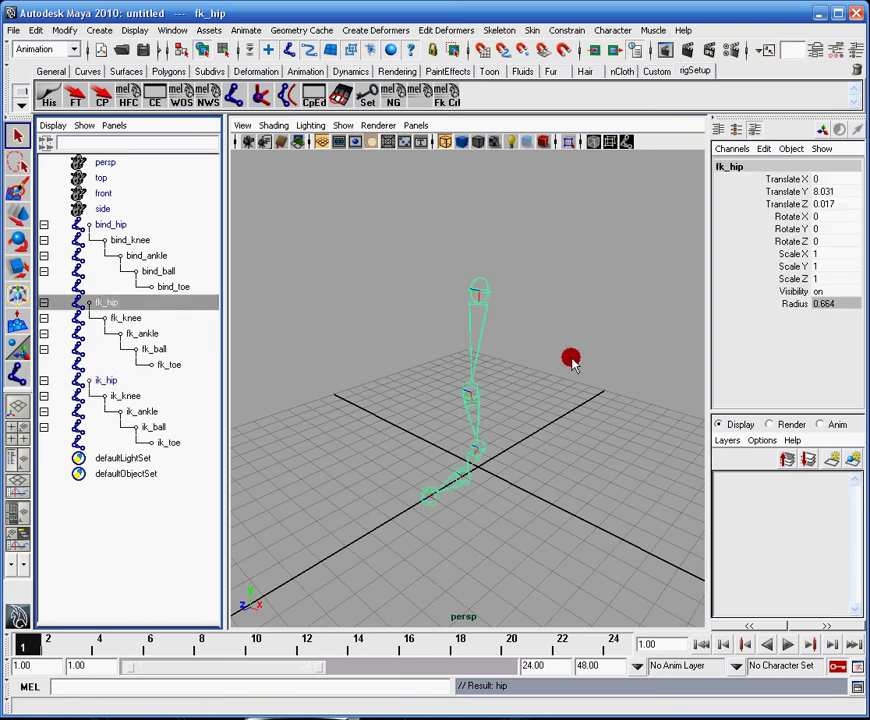
pyautogui.keyDown('alt'); pyautogui.moveTo(517, 450); pyautogui.dragTo(508, 342); pyautogui.keyUp('alt')
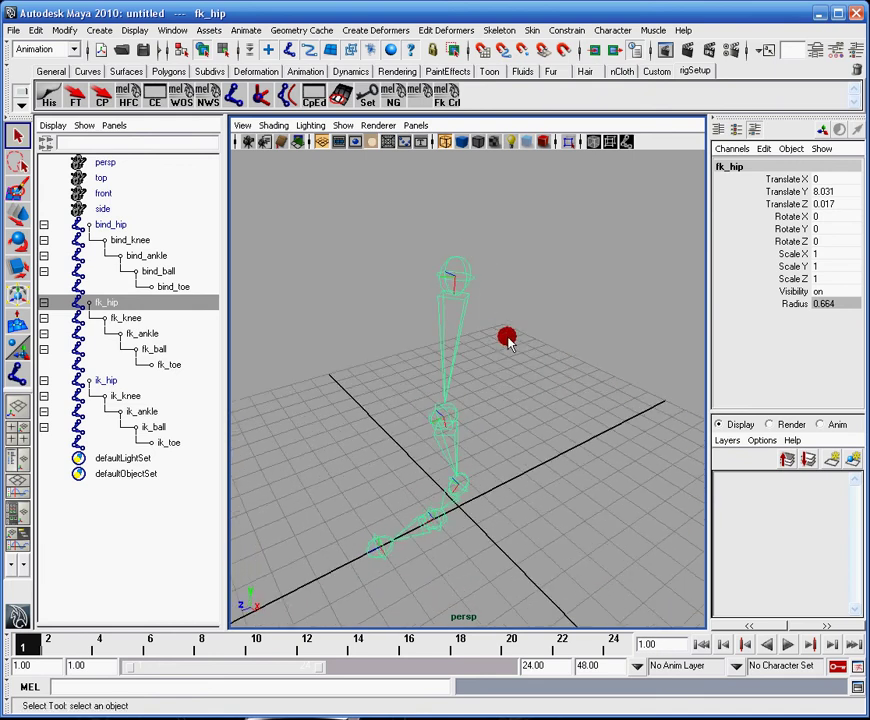
pyautogui.keyDown('alt'); pyautogui.moveTo(463, 301); pyautogui.dragTo(465, 307); pyautogui.keyUp('alt')
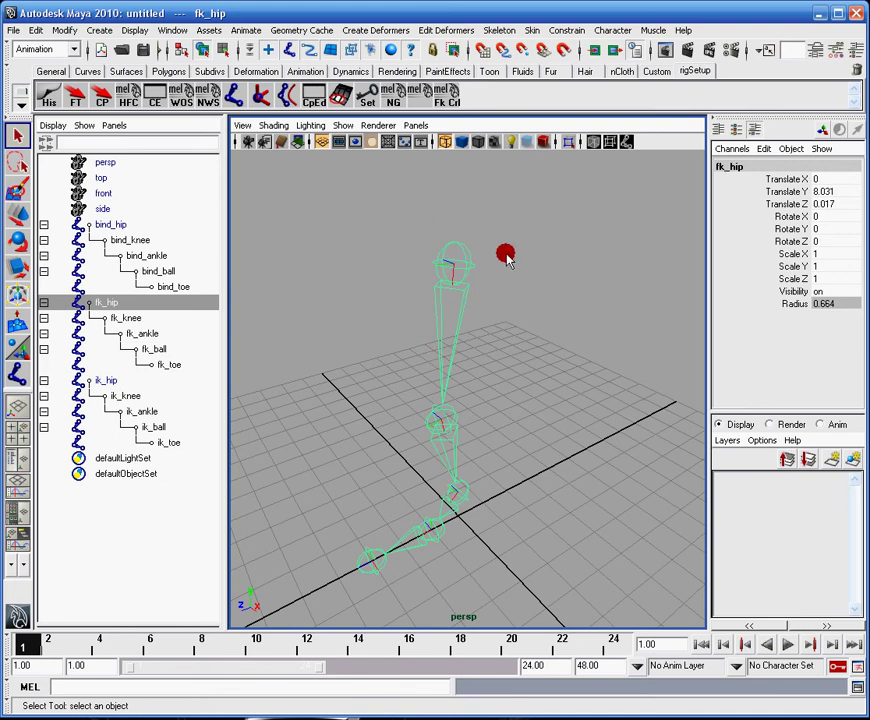
pyautogui.click(472, 212)
pyautogui.click(454, 248)
pyautogui.keyDown('alt'); pyautogui.moveTo(466, 232); pyautogui.dragTo(505, 340); pyautogui.keyUp('alt')
# - Create a NURBS circle with normal axis Y, radius 1, 360-degree sweep, cubic degree and 8 sections
pyautogui.click(100, 30)
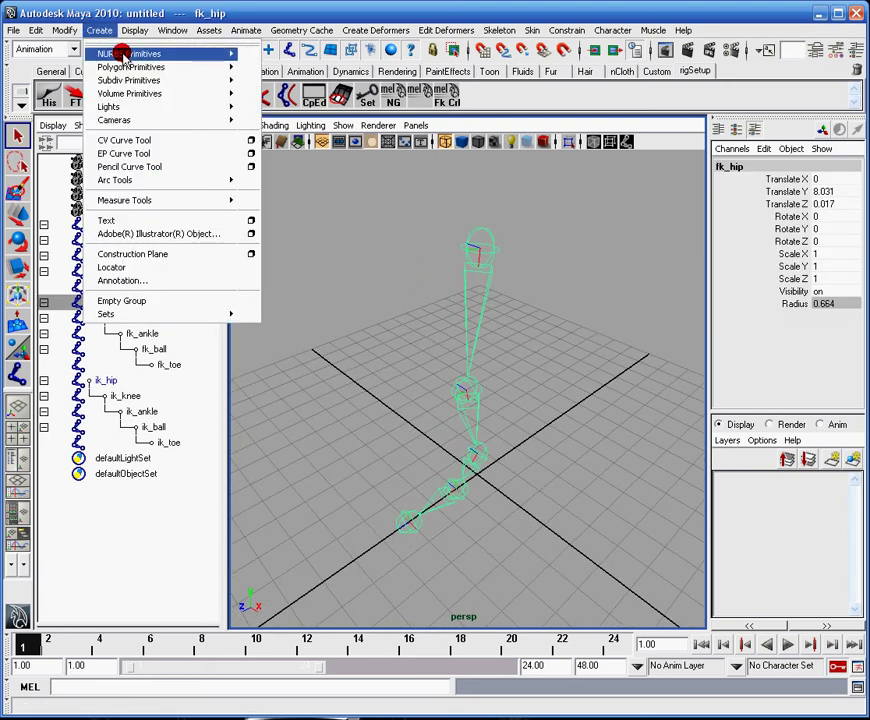
pyautogui.moveTo(173, 55)
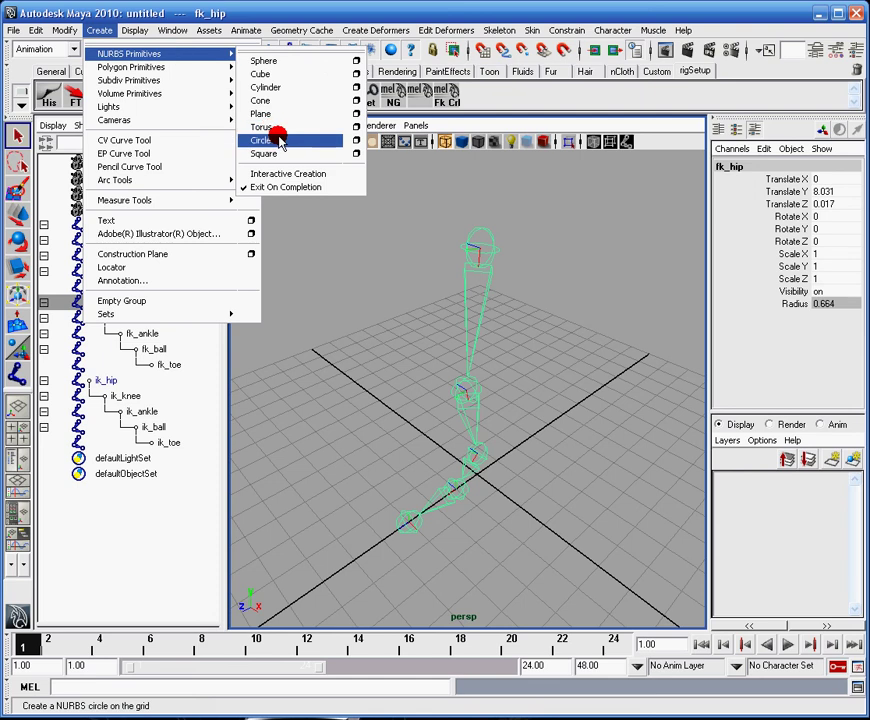
pyautogui.moveTo(280, 141); pyautogui.dragTo(352, 139)
pyautogui.moveTo(640, 609); pyautogui.dragTo(378, 80)
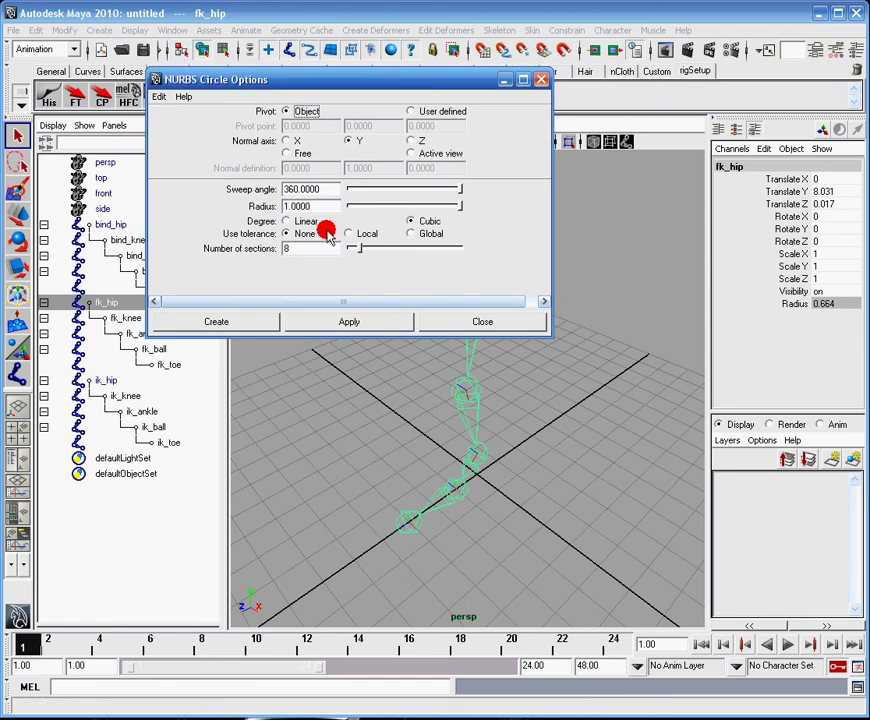
pyautogui.click(330, 323)
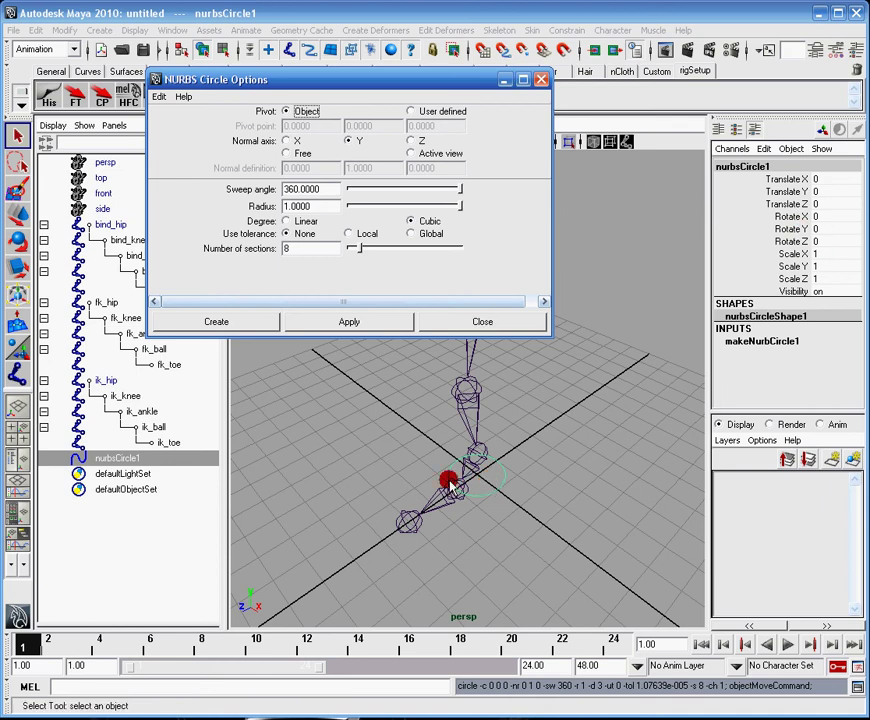
pyautogui.click(508, 322)
# - Set the NURBS circle's Rotate Z to 90 and freeze its rotation
pyautogui.keyDown('alt'); pyautogui.moveTo(577, 425); pyautogui.dragTo(460, 501); pyautogui.keyUp('alt')
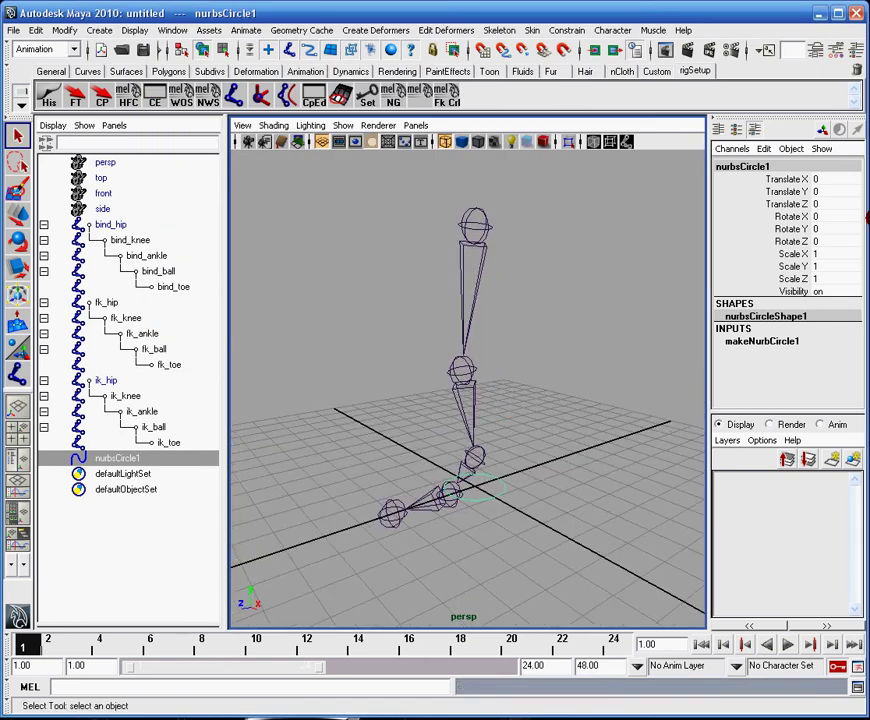
pyautogui.click(862, 231)
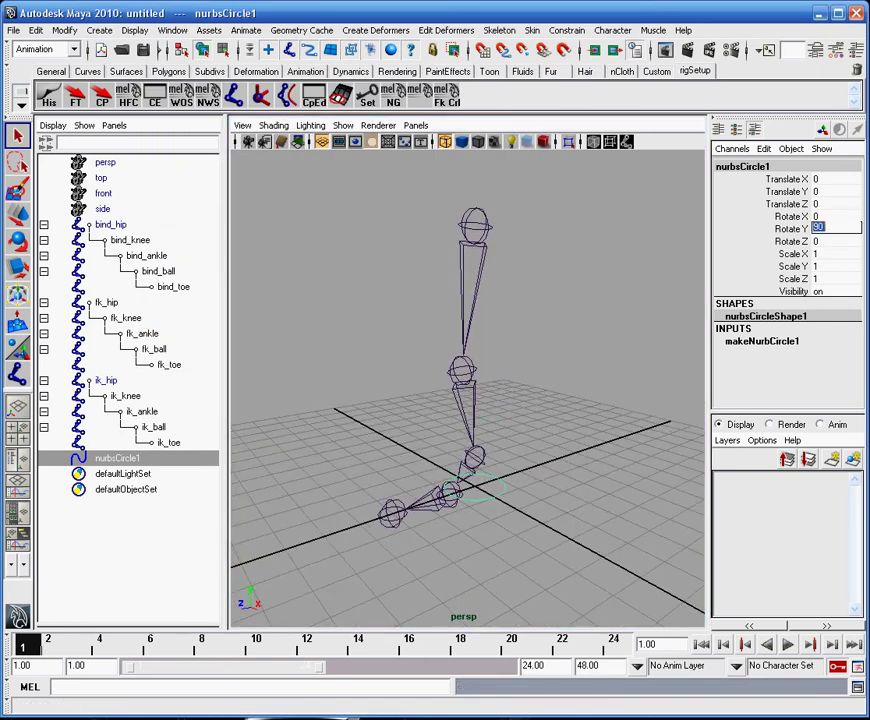
pyautogui.click(843, 242)
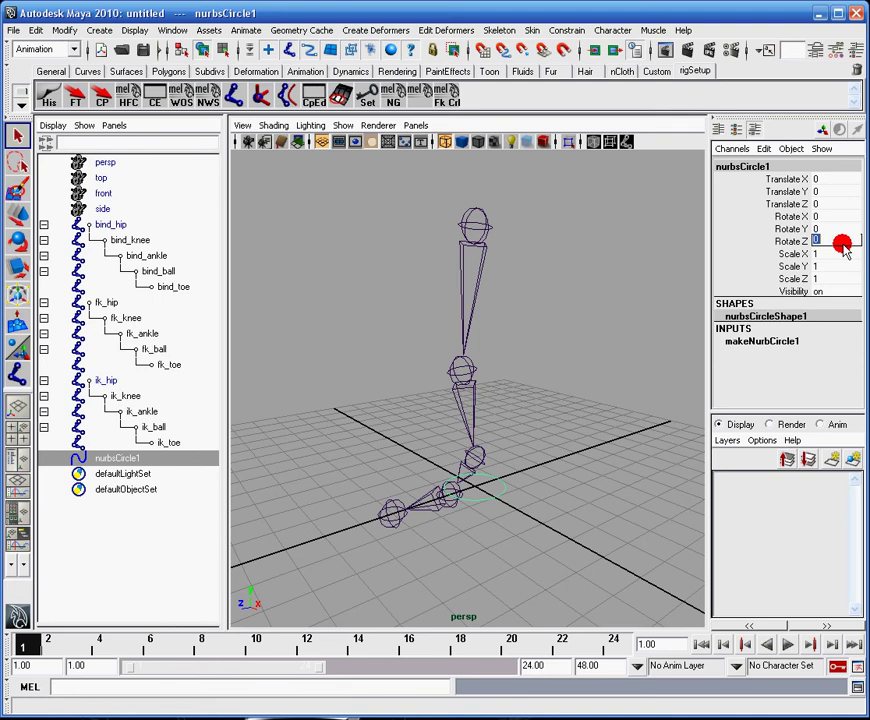
pyautogui.click(781, 242)
pyautogui.rightClick(788, 240)
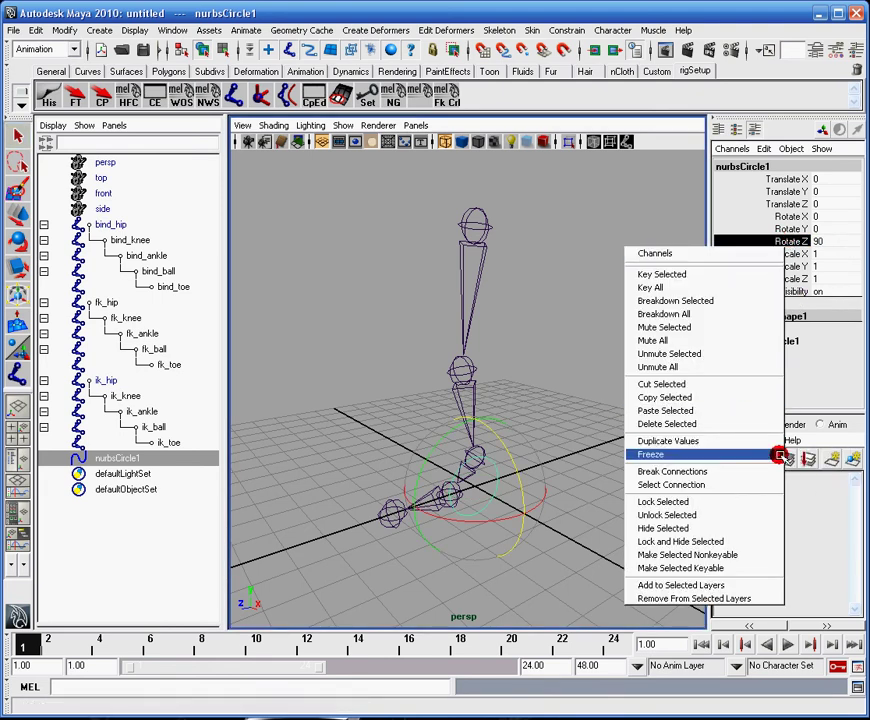
pyautogui.click(785, 471)
pyautogui.keyDown('alt'); pyautogui.moveTo(693, 481); pyautogui.dragTo(590, 361); pyautogui.keyUp('alt')
pyautogui.click(590, 361)
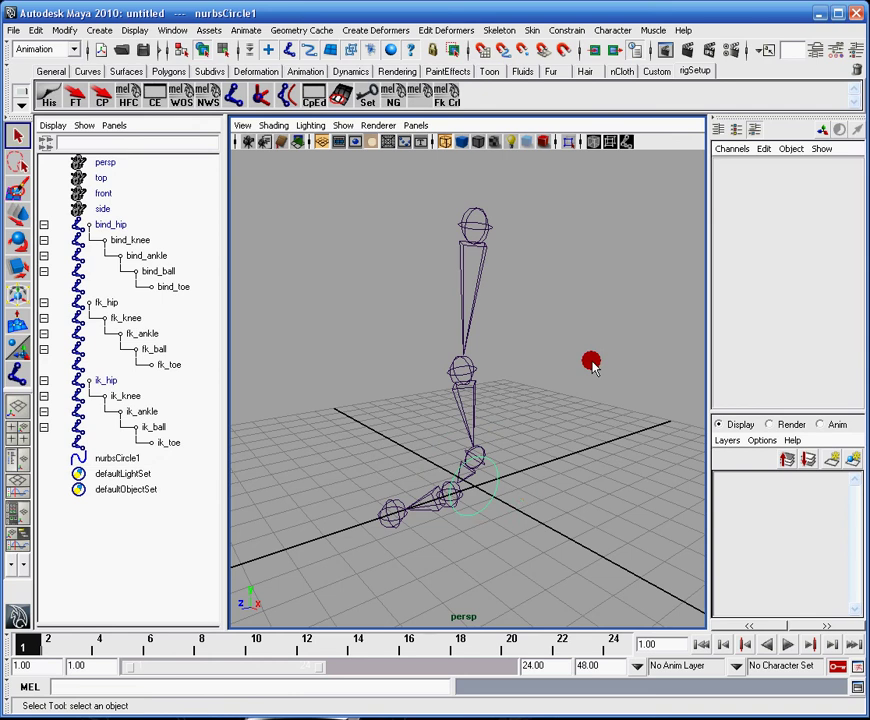
# - Examine the circle's channels and the Freeze options available for its Rotate Y channel
pyautogui.keyDown('alt'); pyautogui.moveTo(524, 478); pyautogui.dragTo(517, 407, button='middle'); pyautogui.keyUp('alt')
pyautogui.click(470, 377)
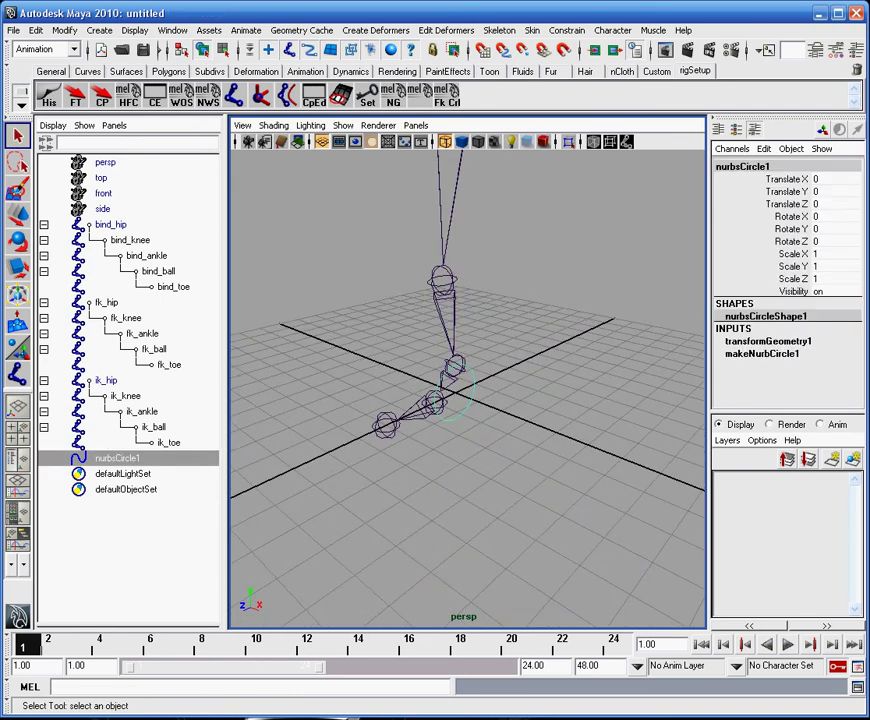
pyautogui.rightClick(797, 233)
pyautogui.click(797, 233)
pyautogui.rightClick(805, 230)
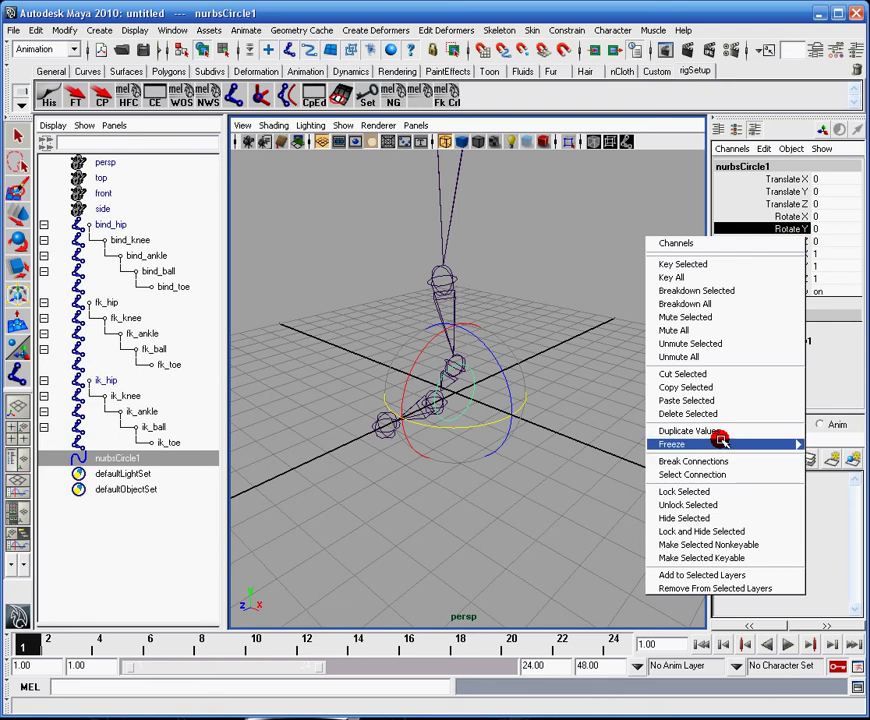
pyautogui.moveTo(718, 443)
pyautogui.click(828, 472)
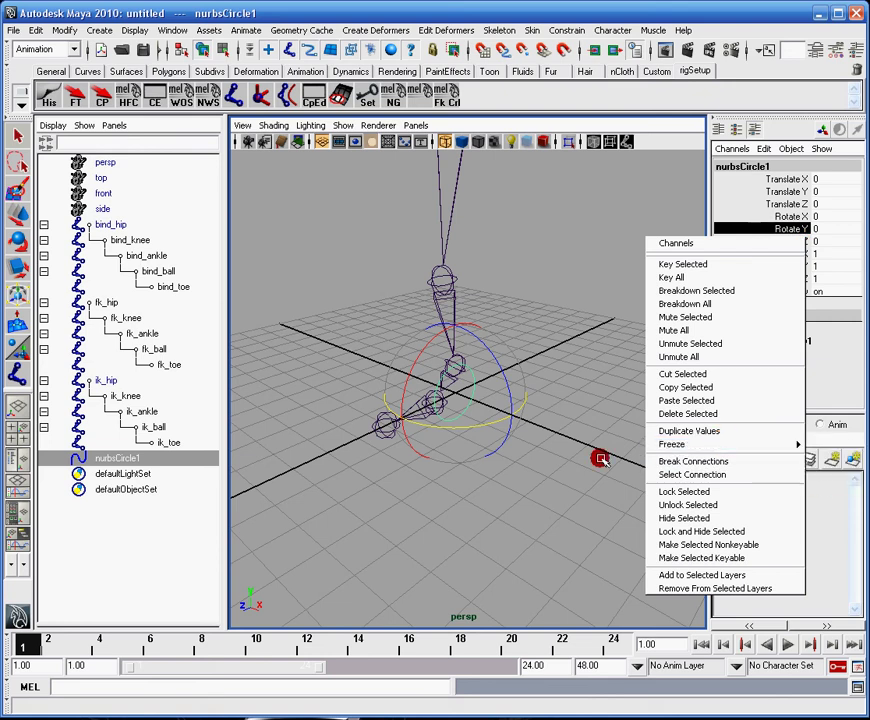
pyautogui.click(575, 429)
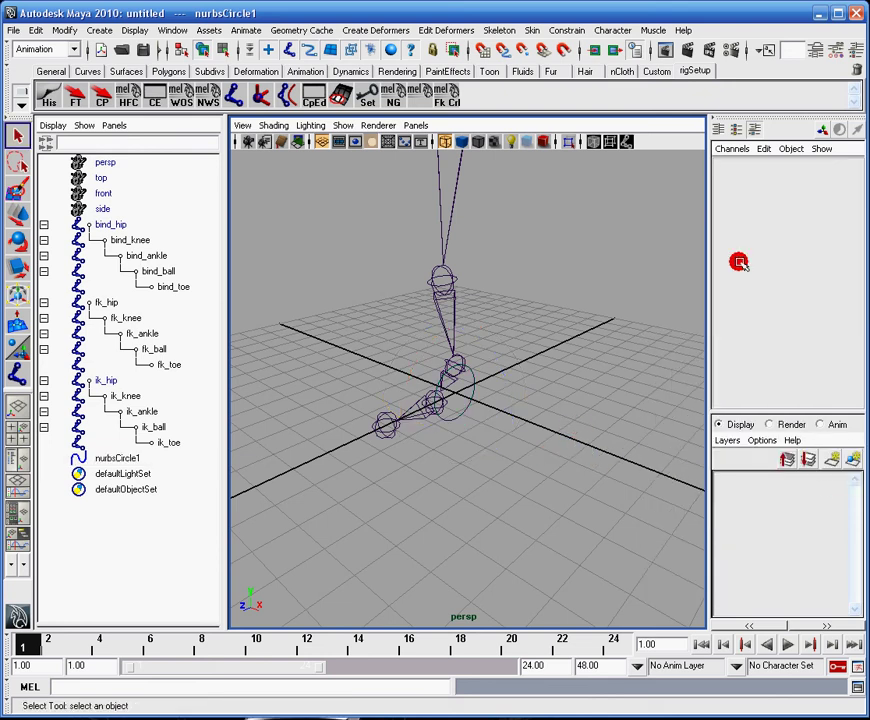
# - Check the circle's Rotate X and Scale X channels with their rotate and scale manipulators
pyautogui.click(470, 385)
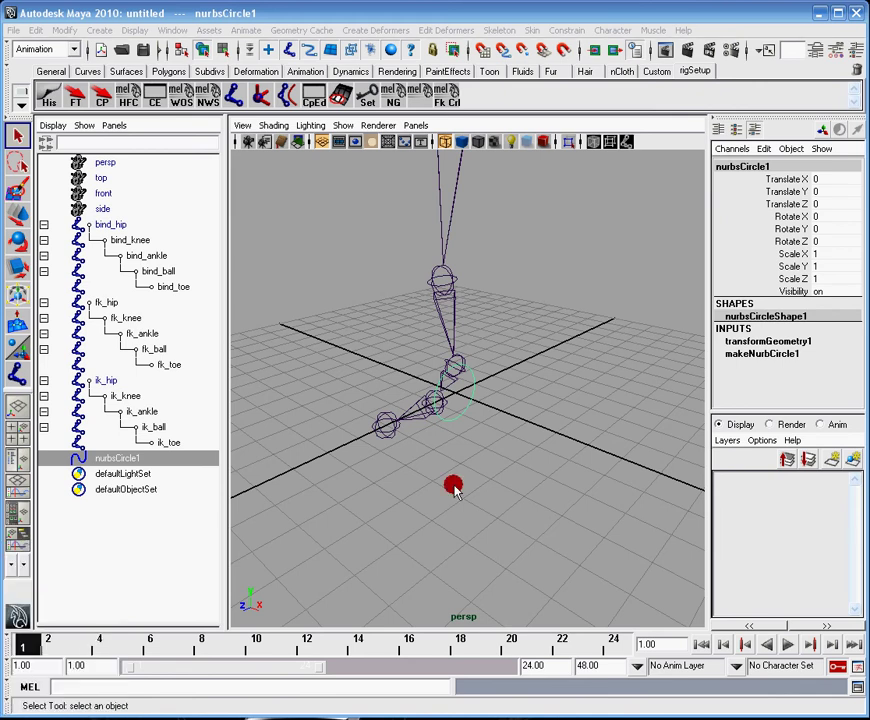
pyautogui.click(818, 217)
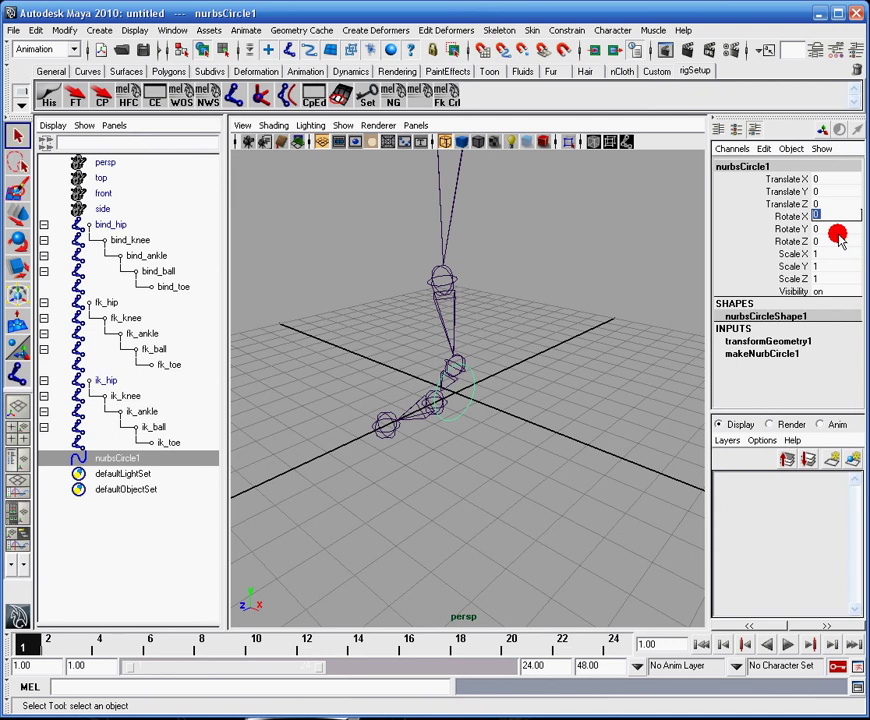
pyautogui.click(792, 216)
pyautogui.press('e')
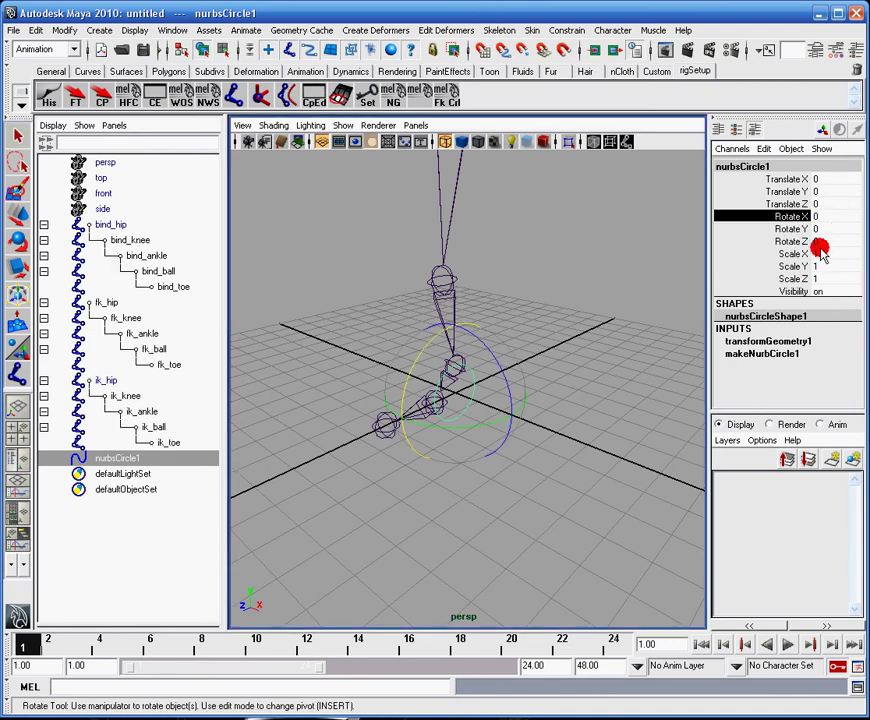
pyautogui.click(798, 254)
pyautogui.press('r')
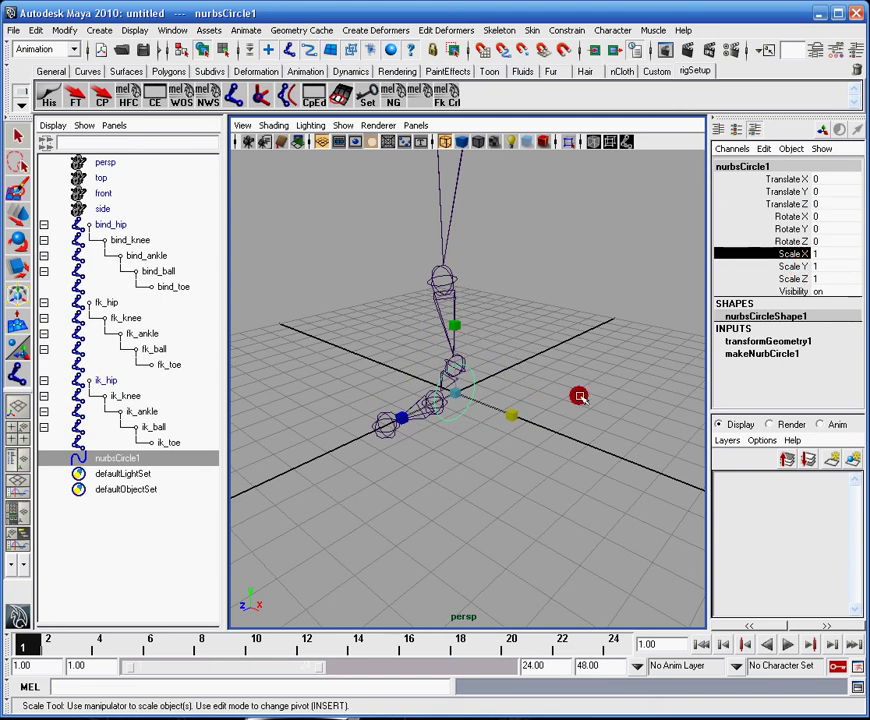
pyautogui.press('q')
pyautogui.click(490, 390)
pyautogui.click(473, 386)
pyautogui.scroll(1, 515, 378)
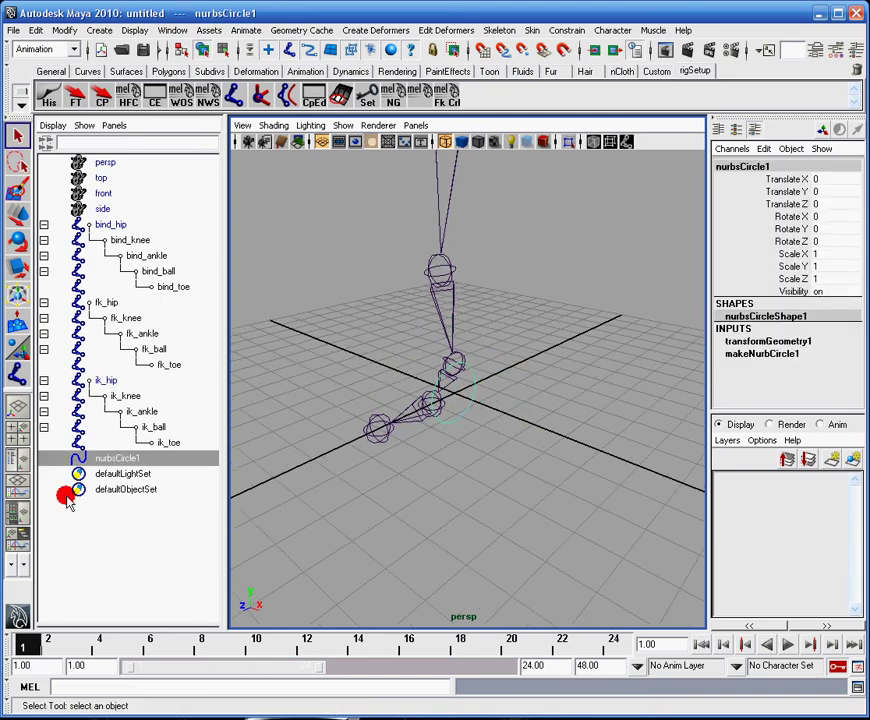
# - Rename the NURBS circle as fk_hipCtrl
pyautogui.click(117, 459)
pyautogui.doubleClick(138, 456)
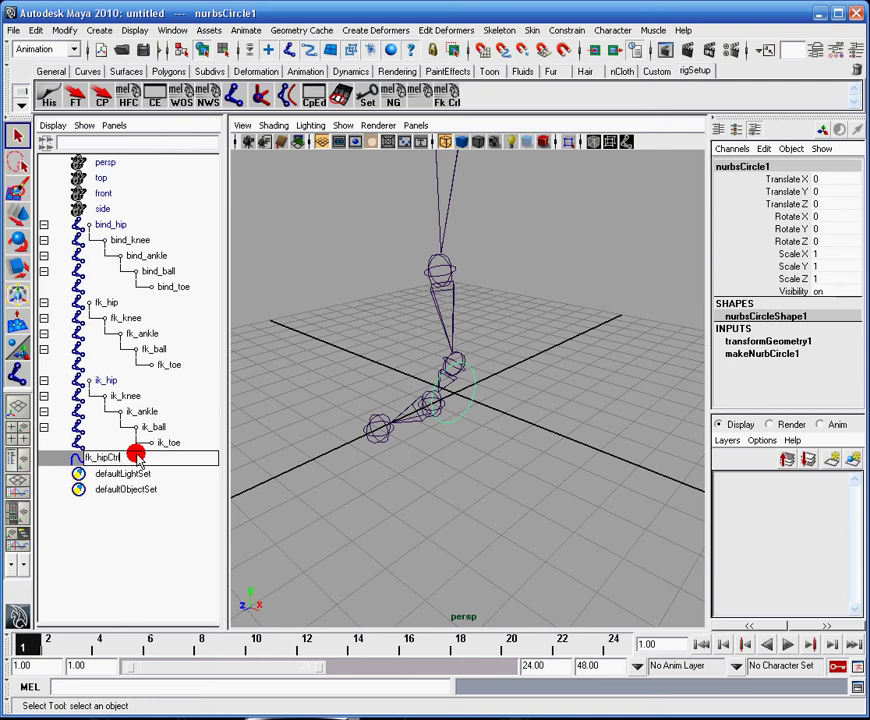
pyautogui.press('Return')
pyautogui.keyDown('alt'); pyautogui.moveTo(548, 406); pyautogui.dragTo(544, 505, button='middle'); pyautogui.keyUp('alt')
pyautogui.keyDown('alt'); pyautogui.moveTo(544, 505); pyautogui.dragTo(531, 468, button='right'); pyautogui.keyUp('alt')
# - Group fk_hipCtrl under its own null group and name the group fk_hipNullGrp
pyautogui.click(120, 458)
pyautogui.hotkey('ctrl', 'g')
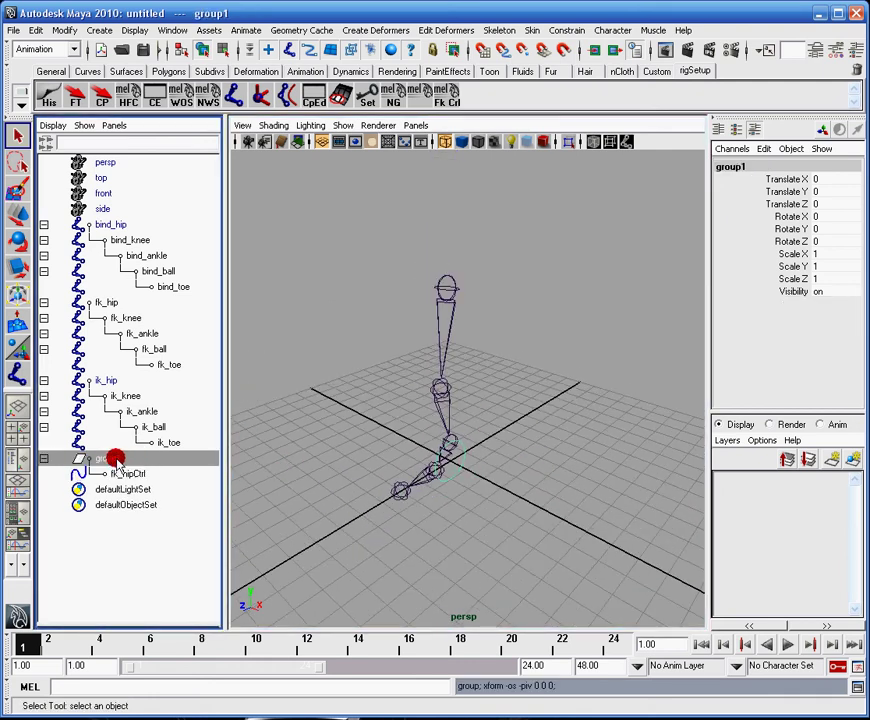
pyautogui.doubleClick(117, 457)
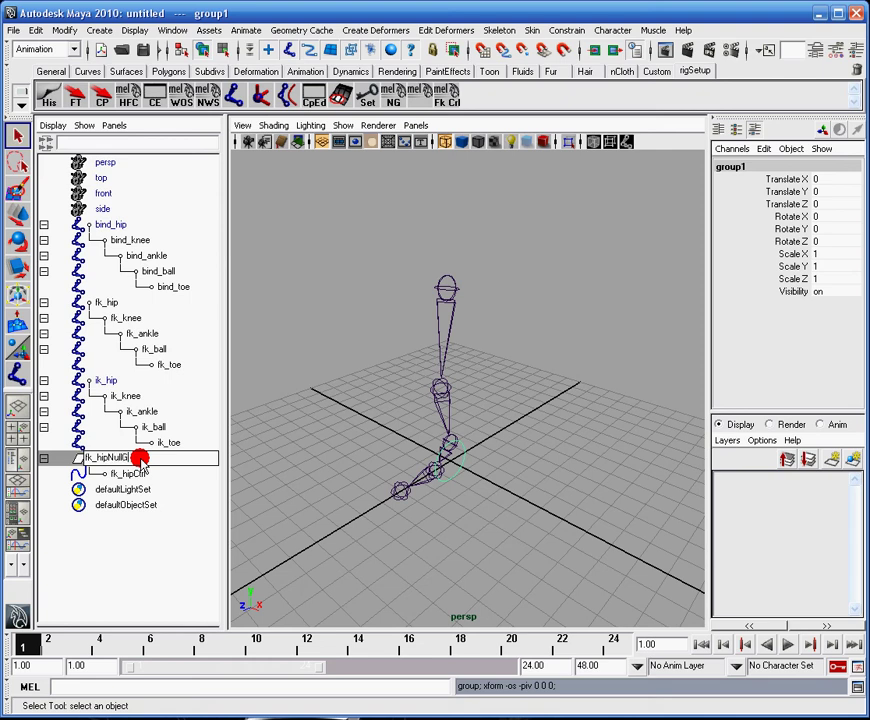
pyautogui.press('Return')
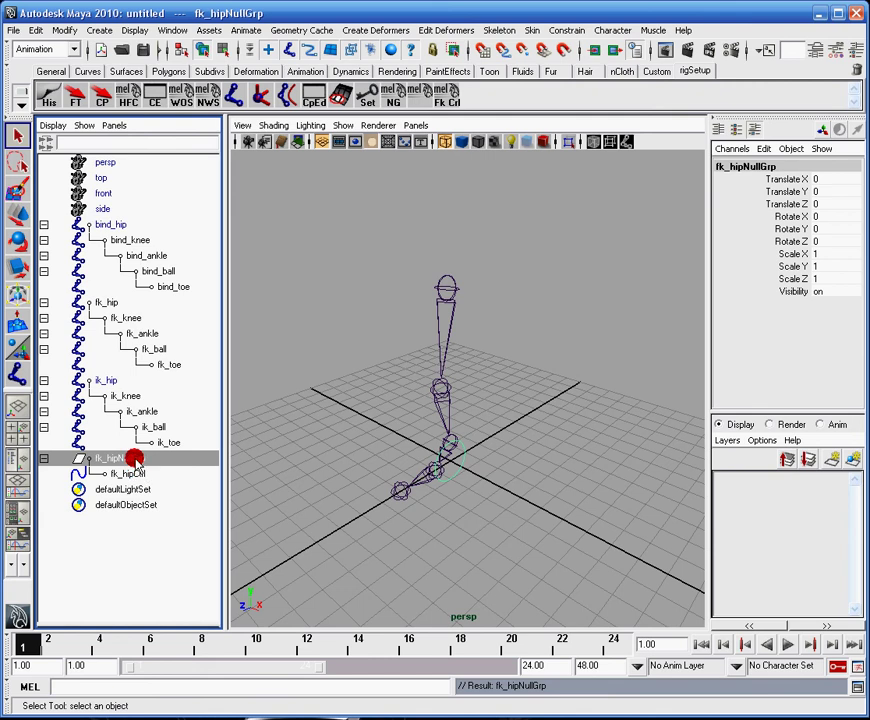
# - Point constrain fk_hipNullGrp to the fk_hip joint so the circle moves to the hip
pyautogui.keyDown('alt'); pyautogui.moveTo(556, 380); pyautogui.dragTo(535, 404, button='middle'); pyautogui.keyUp('alt')
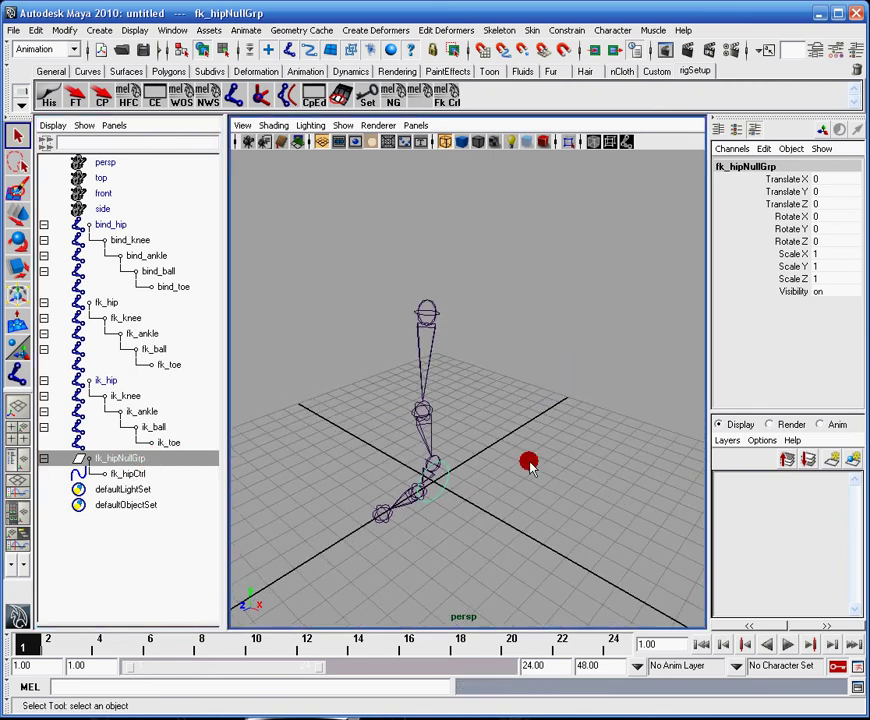
pyautogui.click(446, 498)
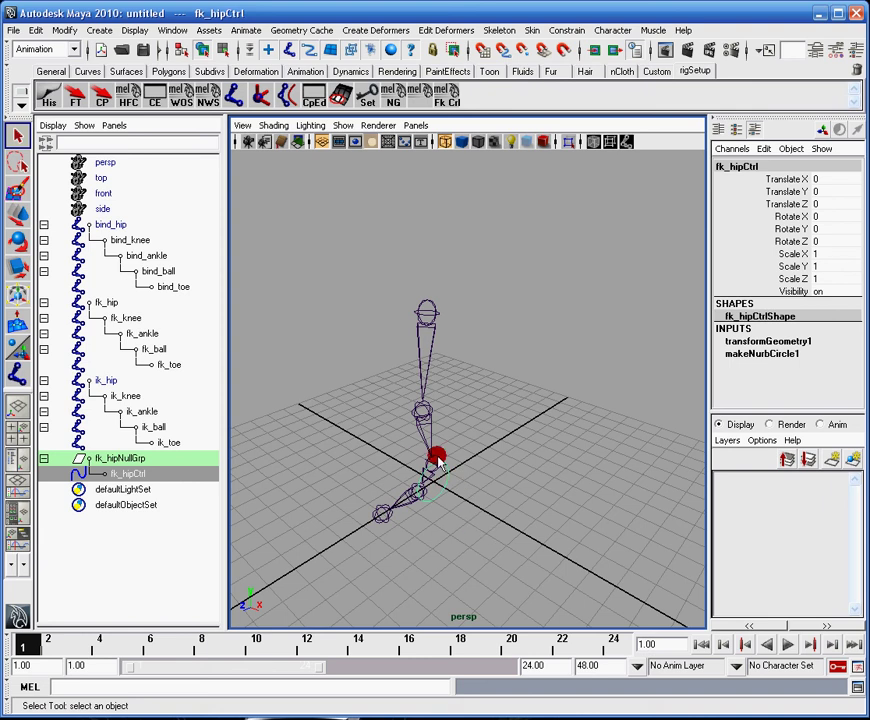
pyautogui.click(426, 313)
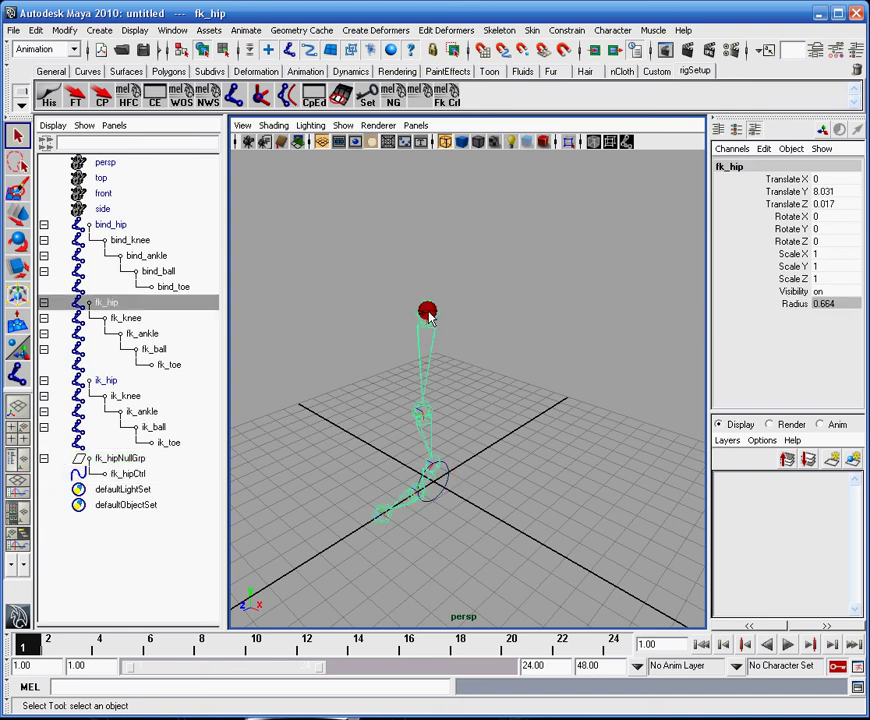
pyautogui.click(447, 478)
pyautogui.click(466, 357)
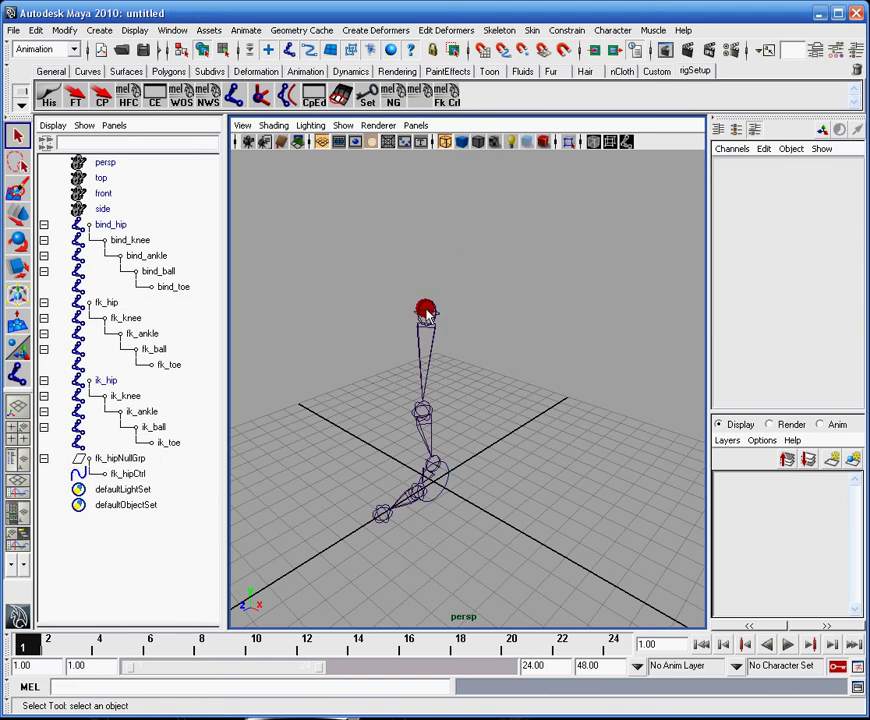
pyautogui.click(426, 313)
pyautogui.keyDown('ctrl'); pyautogui.click(90, 458); pyautogui.keyUp('ctrl')
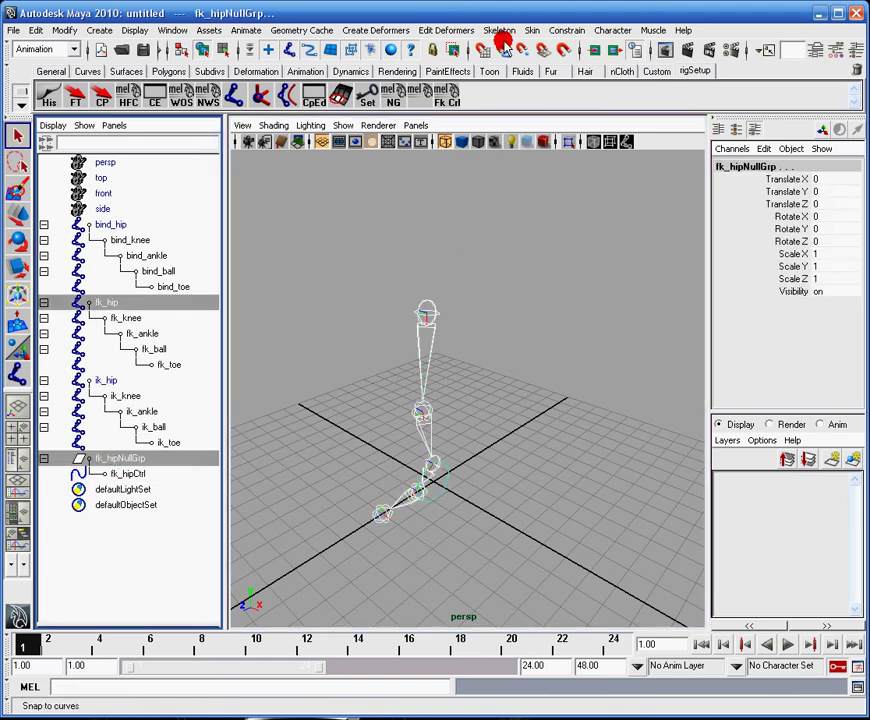
pyautogui.click(566, 30)
pyautogui.click(580, 57)
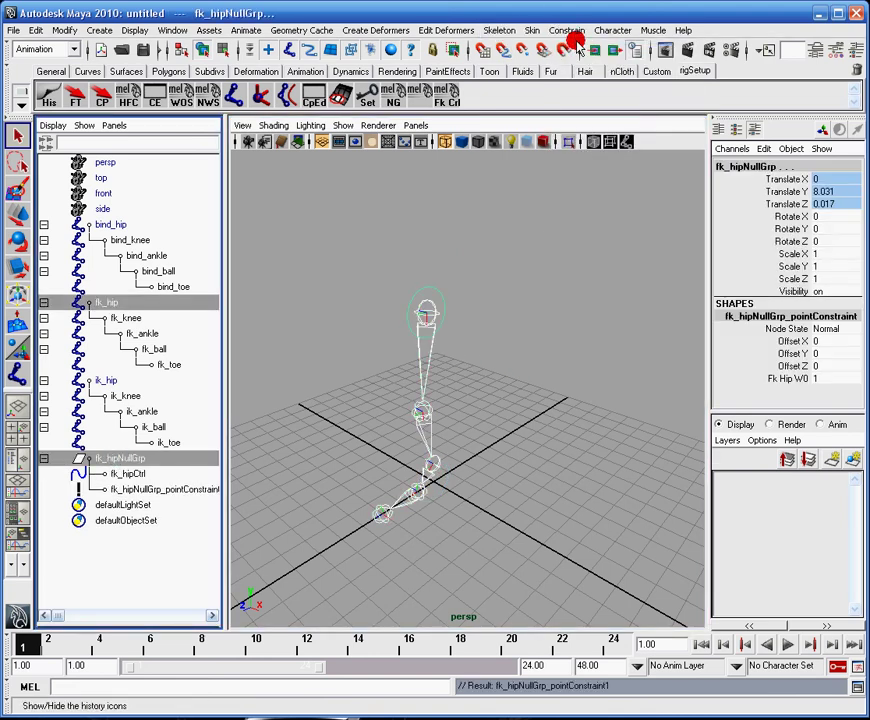
# - Orient constrain fk_hipNullGrp to the fk_hip joint so the circle matches the joint's orientation
pyautogui.click(570, 32)
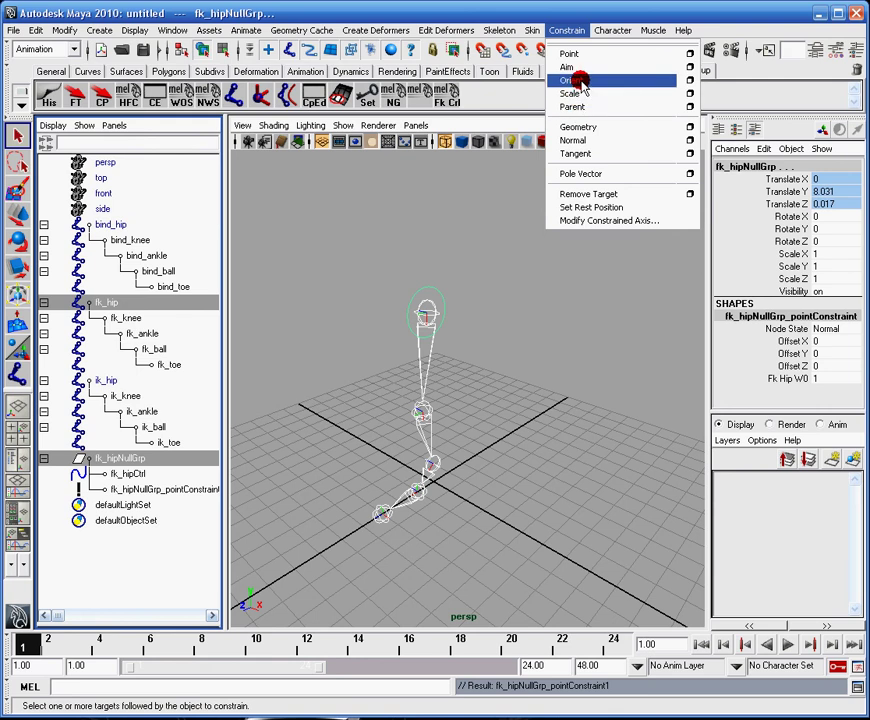
pyautogui.click(578, 80)
pyautogui.keyDown('alt'); pyautogui.moveTo(532, 278); pyautogui.dragTo(487, 297); pyautogui.keyUp('alt')
pyautogui.keyDown('alt'); pyautogui.moveTo(507, 346); pyautogui.dragTo(468, 287); pyautogui.keyUp('alt')
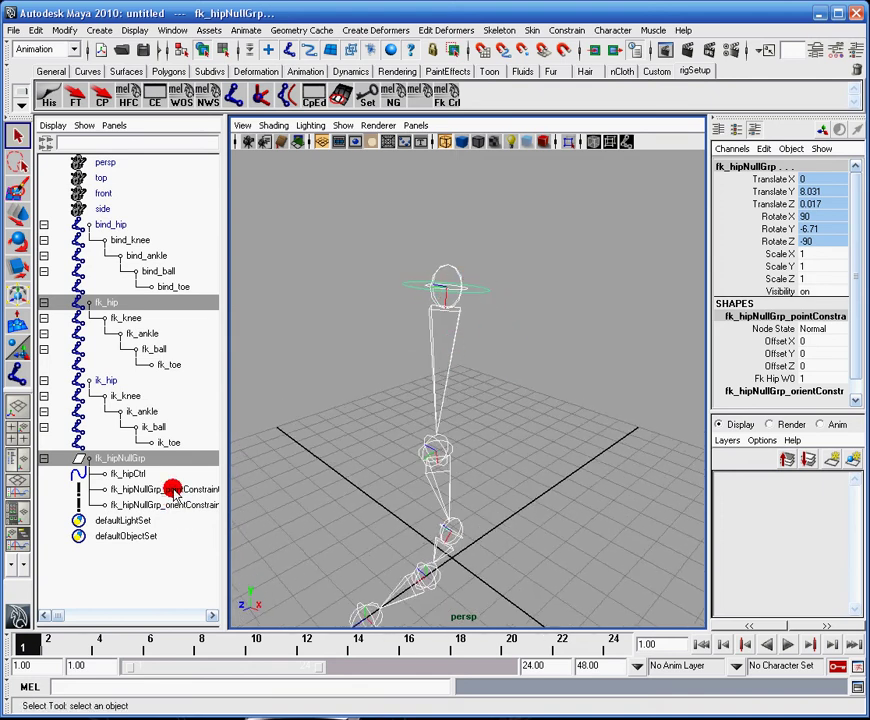
# - Delete the point and orient constraints under fk_hipNullGrp
pyautogui.click(170, 490)
pyautogui.press('Delete')
pyautogui.click(175, 490)
pyautogui.press('Delete')
# - Compare the transform channels of fk_hipCtrl with those of its parent fk_hipNullGrp
pyautogui.click(481, 292)
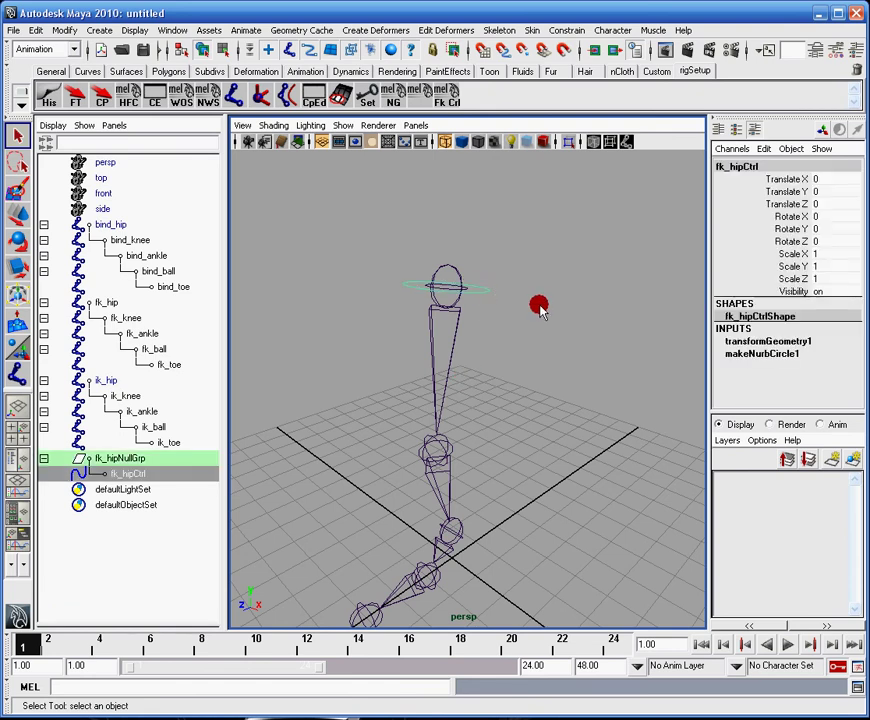
pyautogui.keyDown('alt'); pyautogui.moveTo(536, 305); pyautogui.dragTo(470, 326); pyautogui.keyUp('alt')
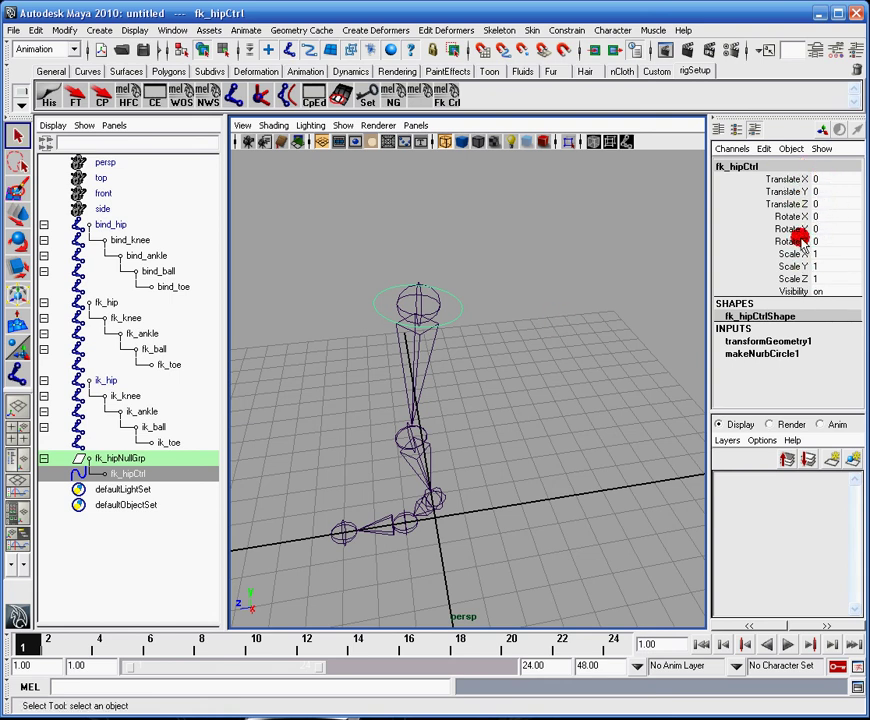
pyautogui.keyDown('alt'); pyautogui.moveTo(500, 185); pyautogui.dragTo(590, 310); pyautogui.keyUp('alt')
pyautogui.click(105, 458)
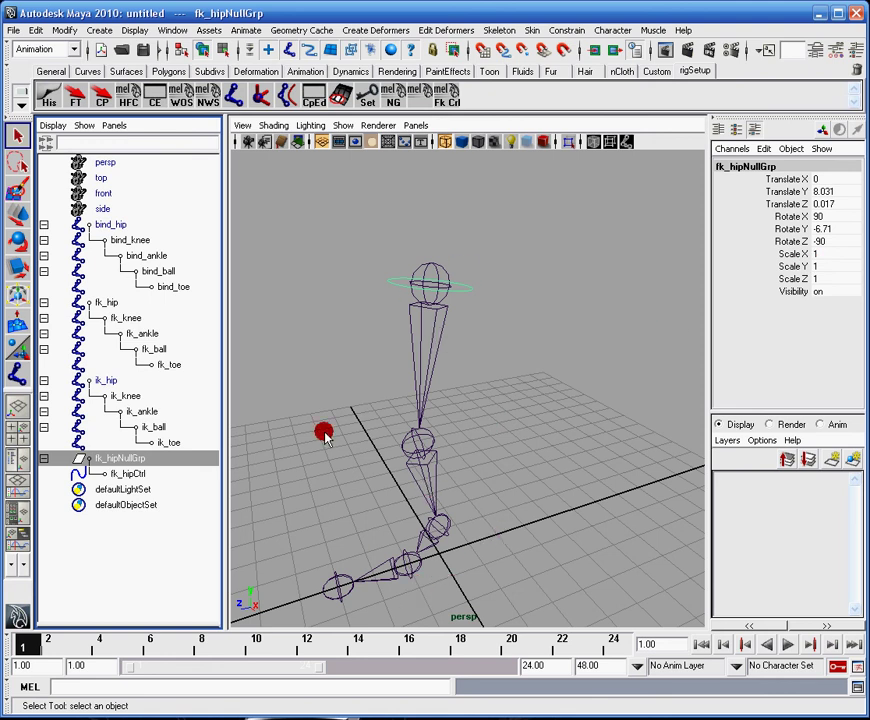
pyautogui.keyDown('alt'); pyautogui.moveTo(407, 447); pyautogui.dragTo(511, 346); pyautogui.keyUp('alt')
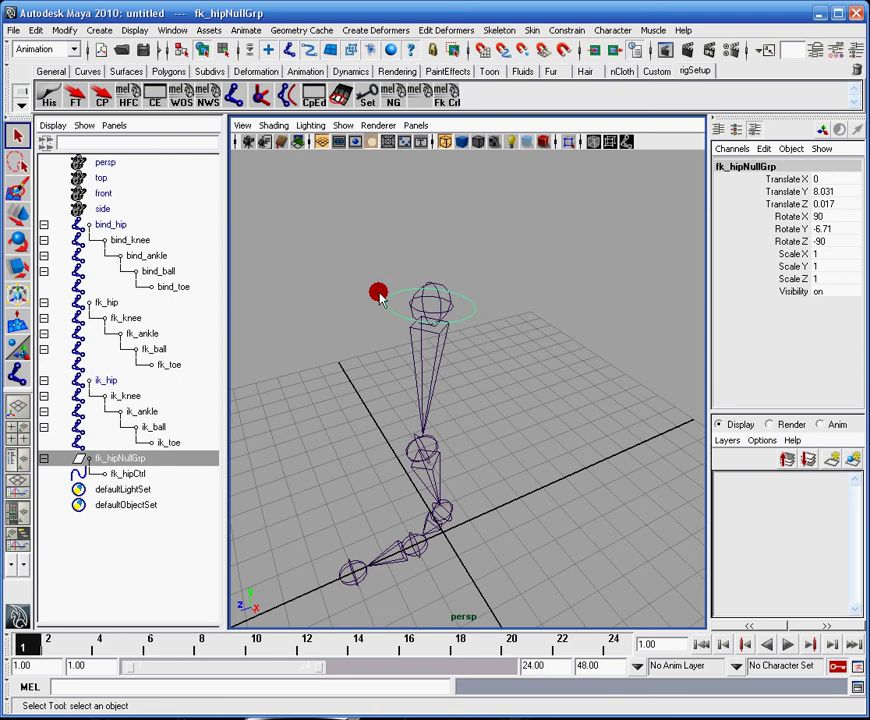
pyautogui.keyDown('alt'); pyautogui.moveTo(493, 357); pyautogui.dragTo(494, 358); pyautogui.keyUp('alt')
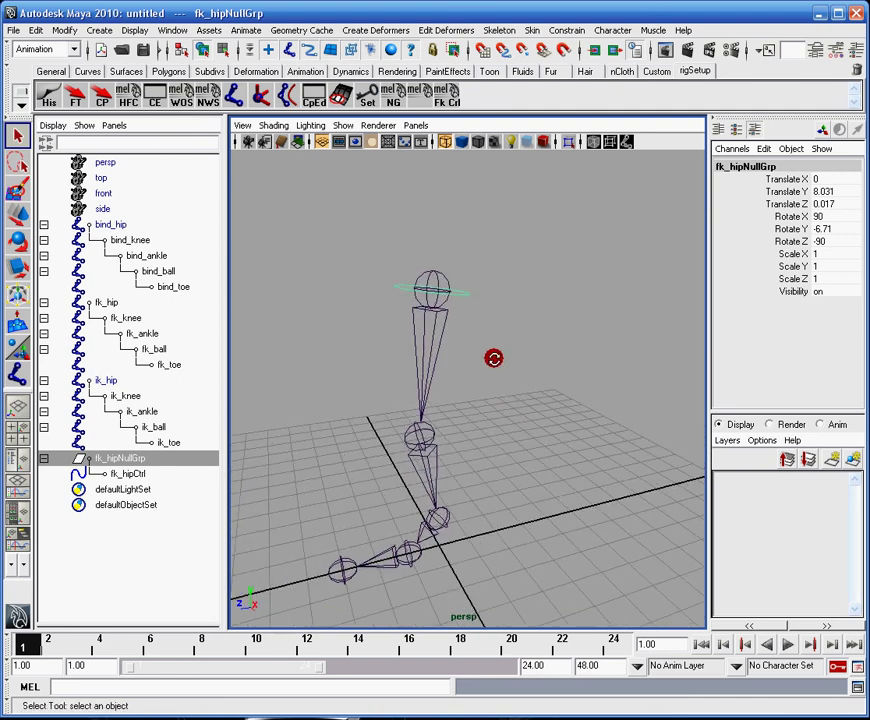
# - Select the fk_hipCtrl circle at the hip joint and open the Connection Editor
pyautogui.click(435, 317)
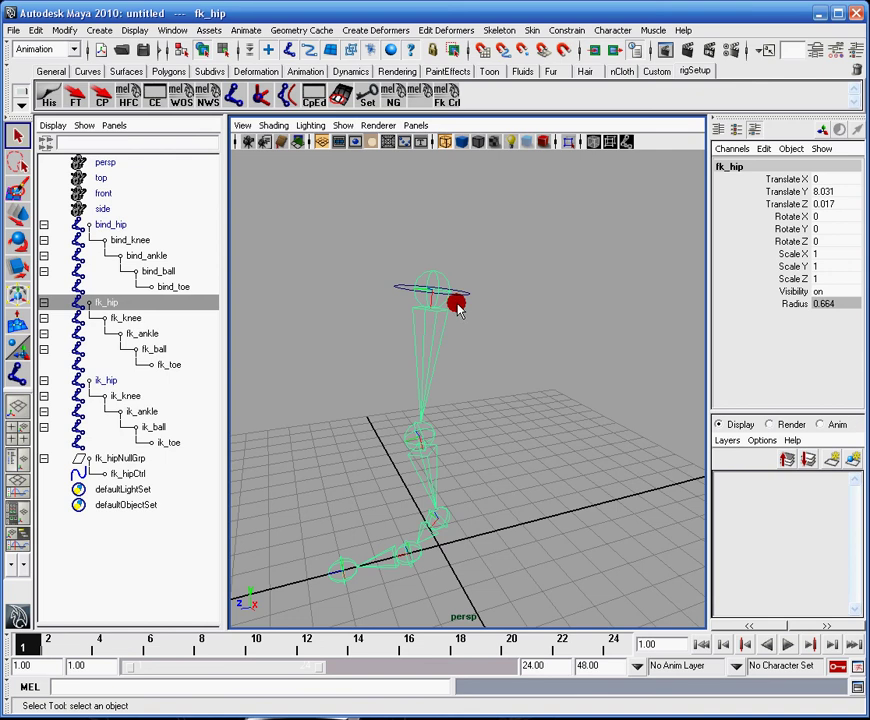
pyautogui.click(470, 299)
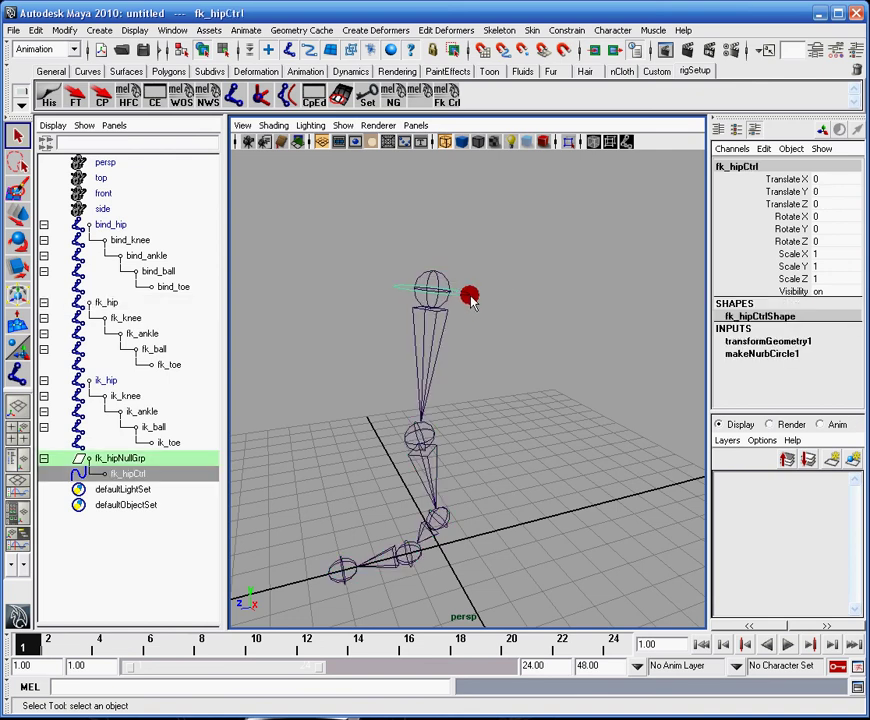
pyautogui.click(172, 30)
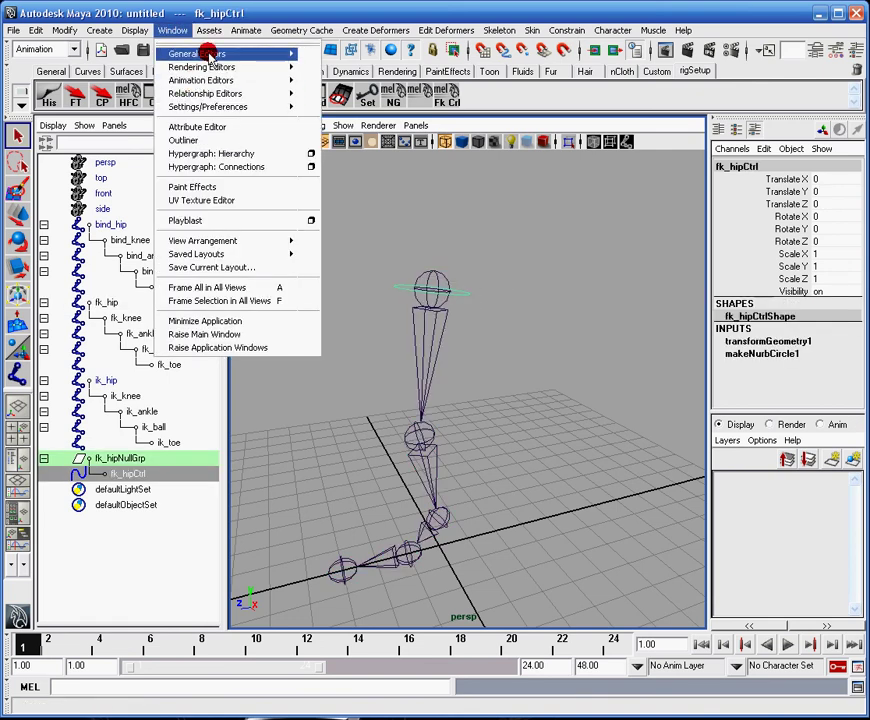
pyautogui.moveTo(208, 56)
pyautogui.click(340, 88)
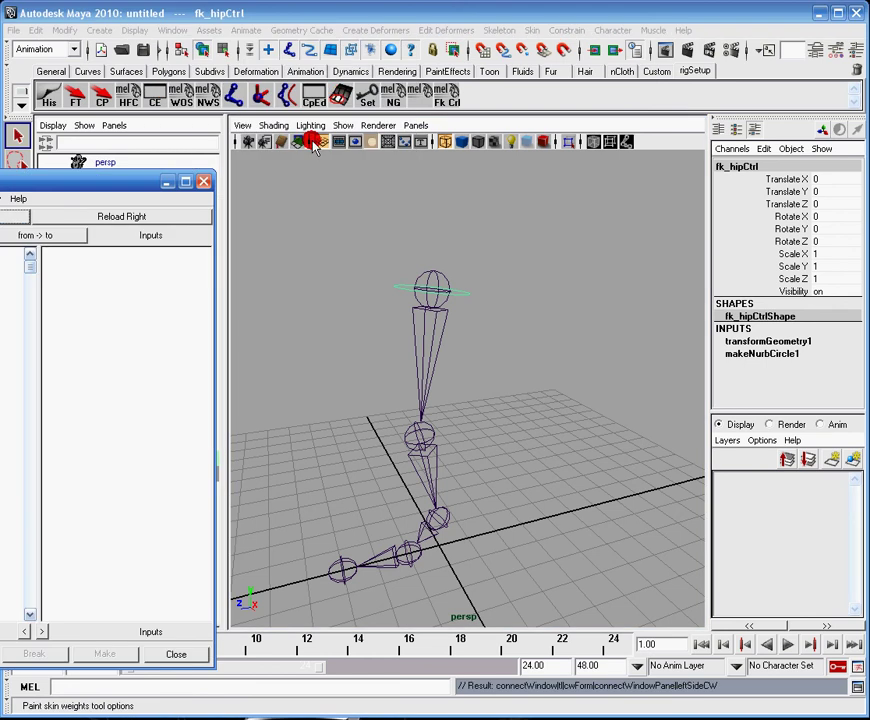
# - Load fk_hipCtrl as the output object in the Connection Editor and move its window clear of the Outliner
pyautogui.moveTo(127, 181); pyautogui.dragTo(547, 142)
pyautogui.click(152, 205)
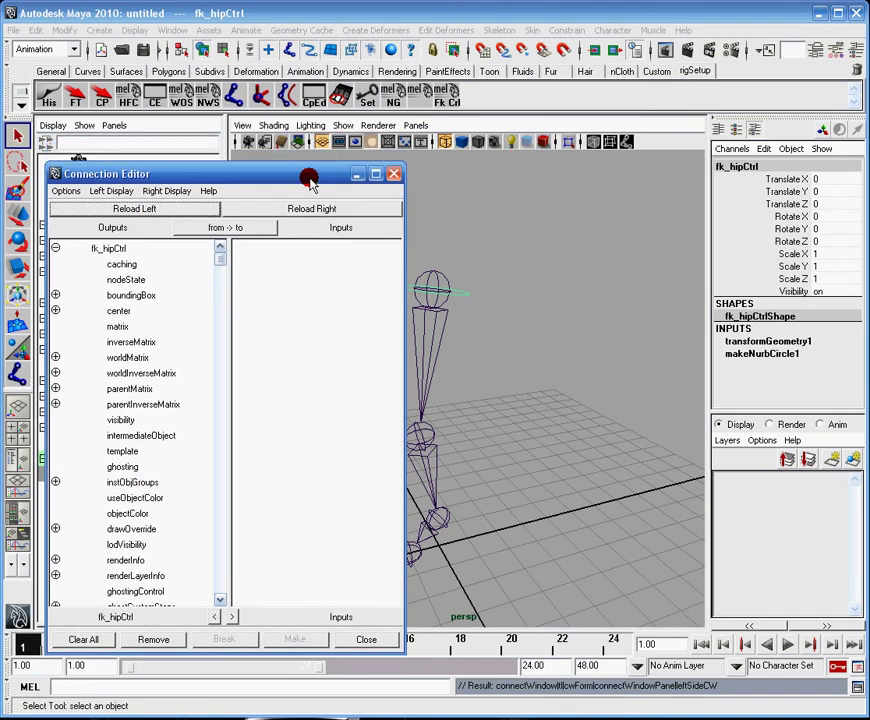
pyautogui.moveTo(311, 170); pyautogui.dragTo(715, 121)
# - Load the current selection as the input object and choose rotate as fk_hipCtrl's output attribute
pyautogui.click(428, 338)
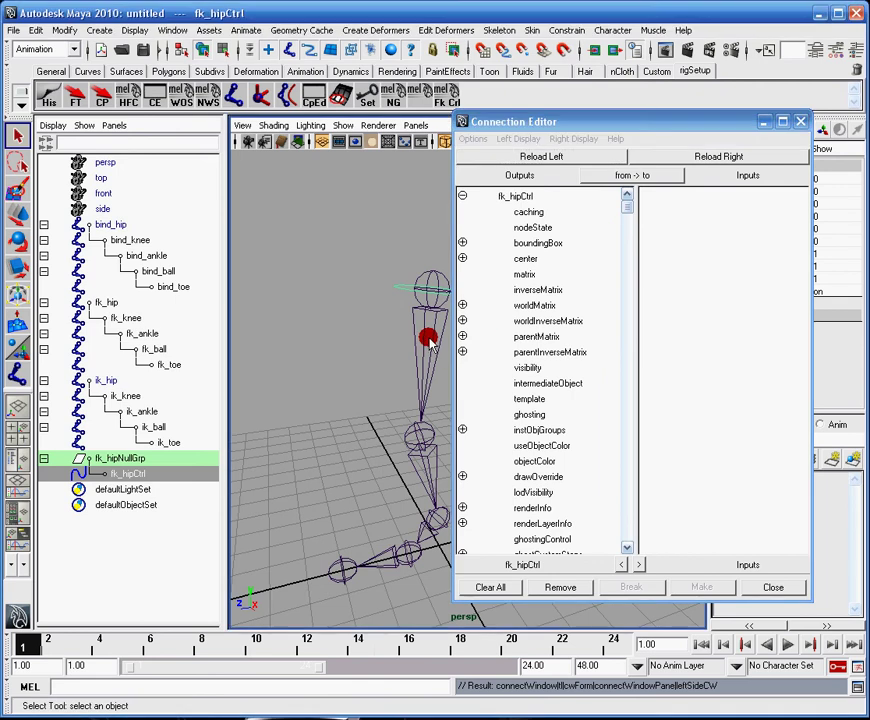
pyautogui.click(705, 158)
pyautogui.scroll(-1, 515, 400)
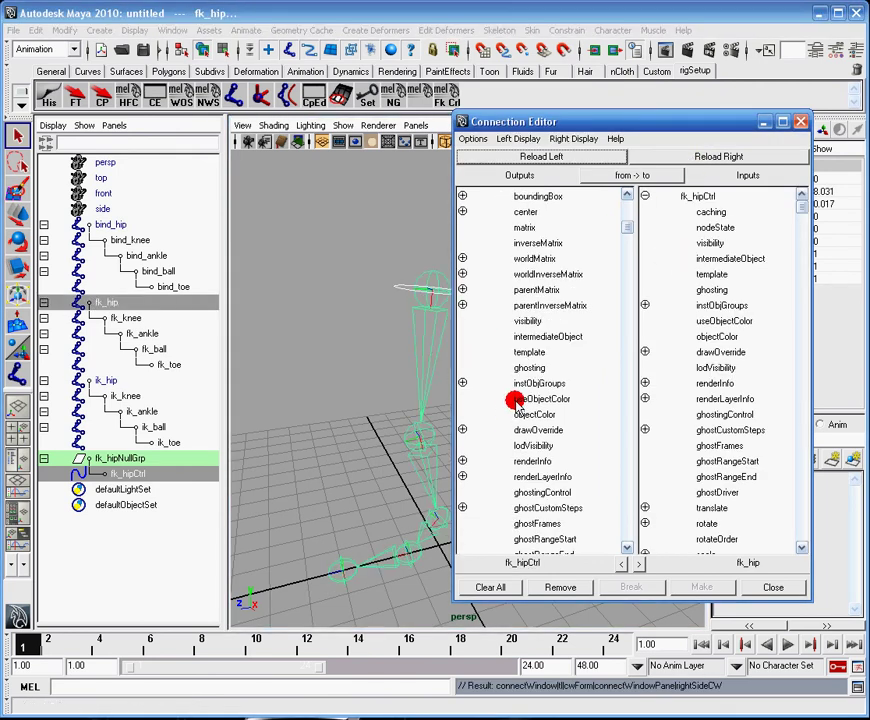
pyautogui.scroll(-3, 515, 400)
pyautogui.click(530, 460)
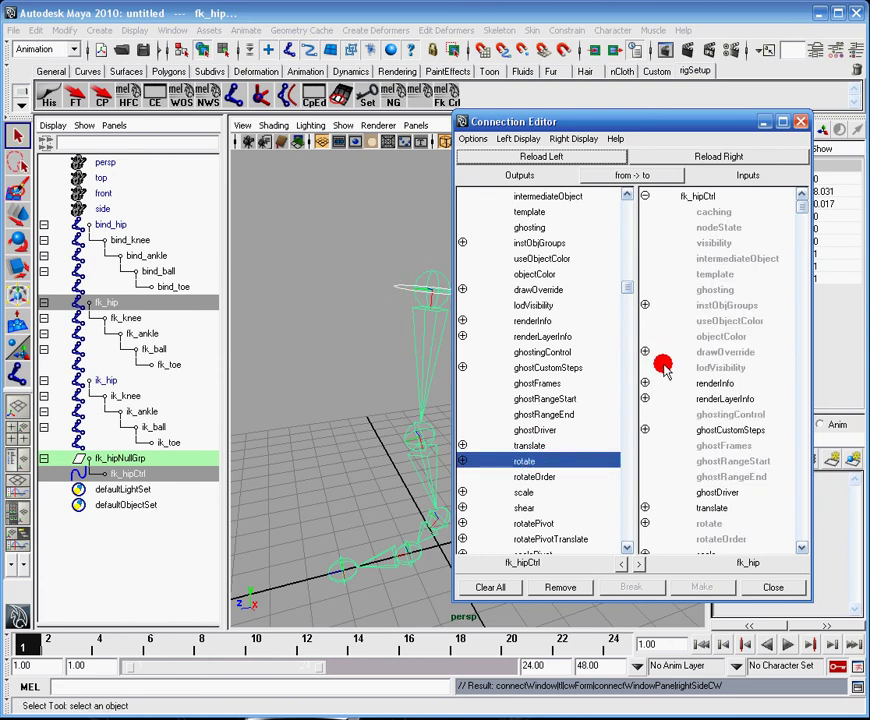
pyautogui.scroll(-1, 666, 360)
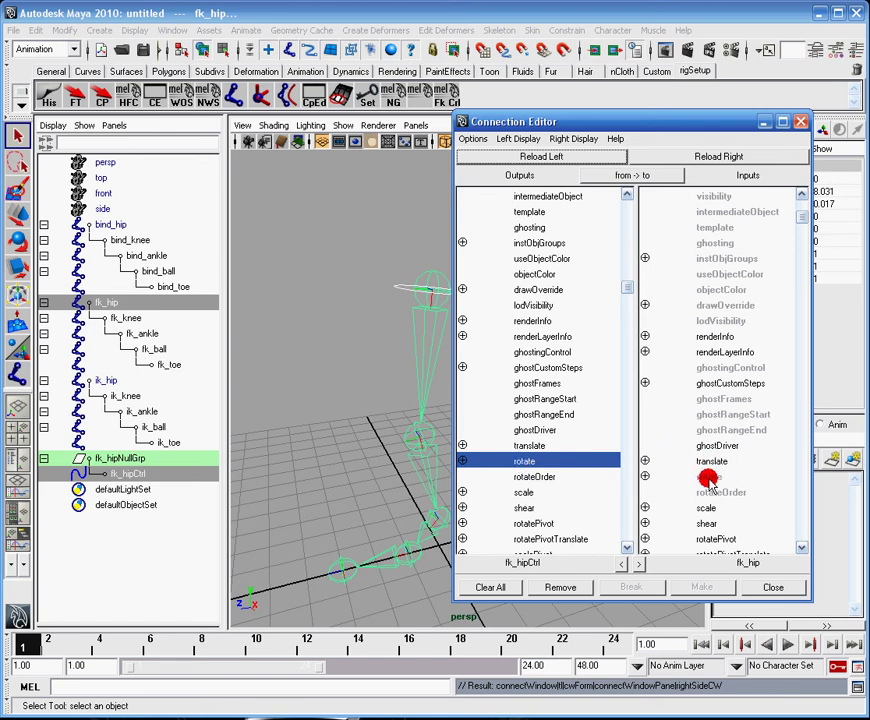
pyautogui.scroll(1, 711, 482)
pyautogui.scroll(4, 590, 350)
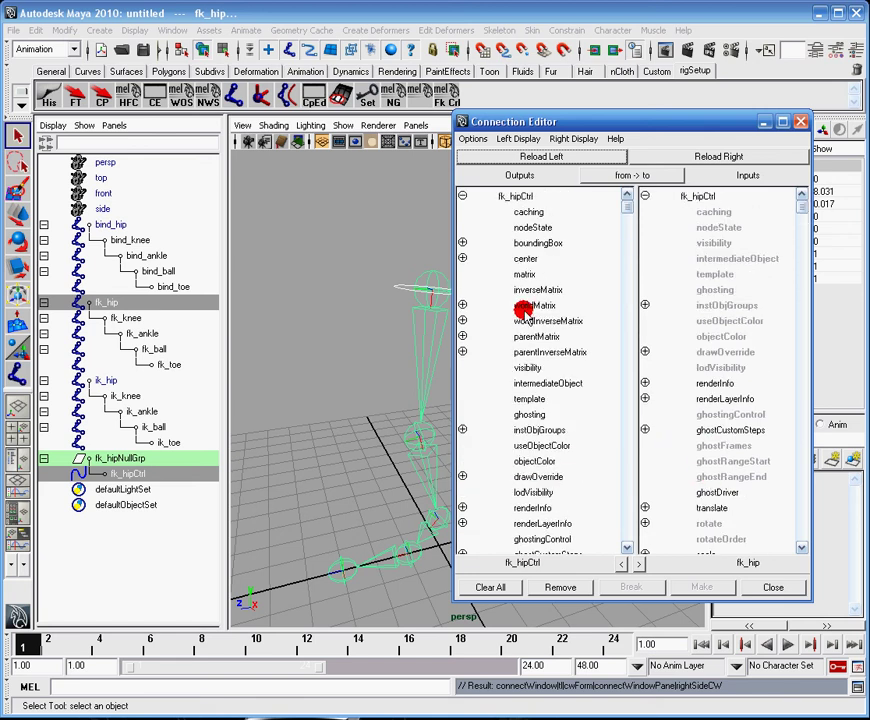
# - Load only the fk_hip joint as the input object and connect fk_hipCtrl's rotate to fk_hip's rotate
pyautogui.click(410, 336)
pyautogui.click(410, 336)
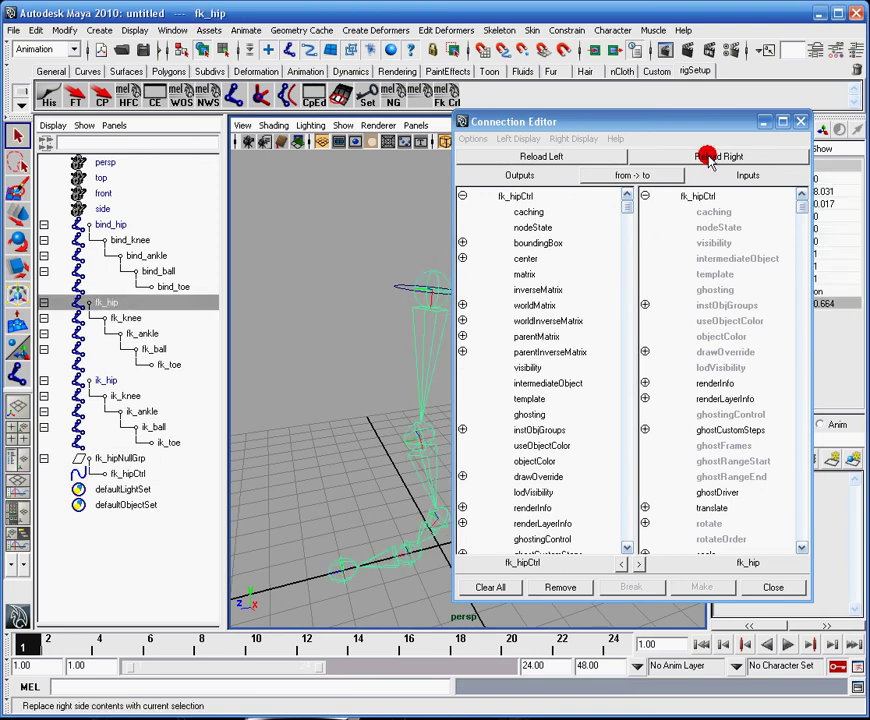
pyautogui.click(705, 156)
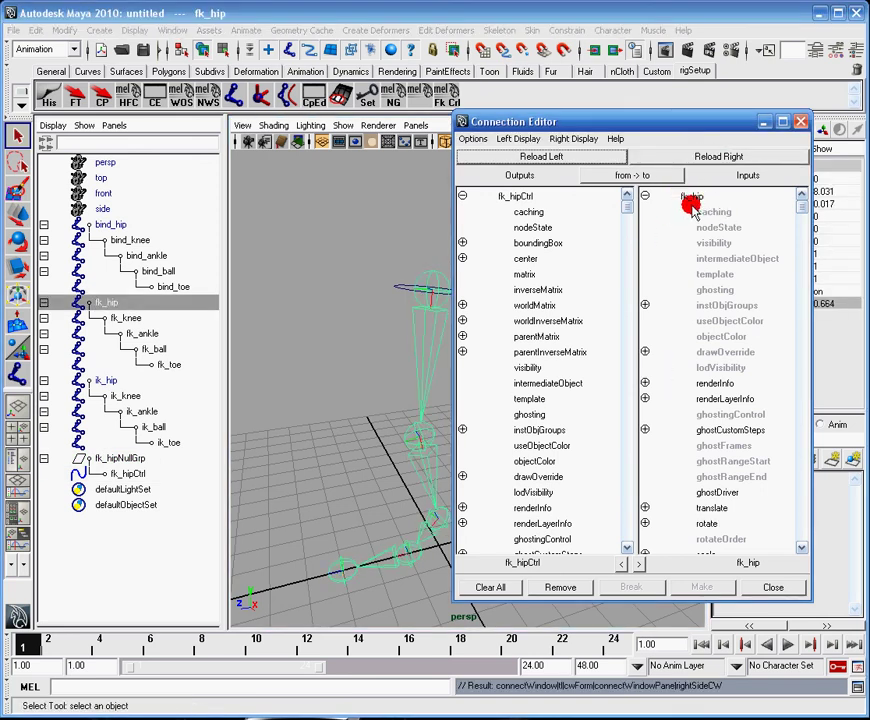
pyautogui.scroll(-2, 709, 350)
pyautogui.click(707, 430)
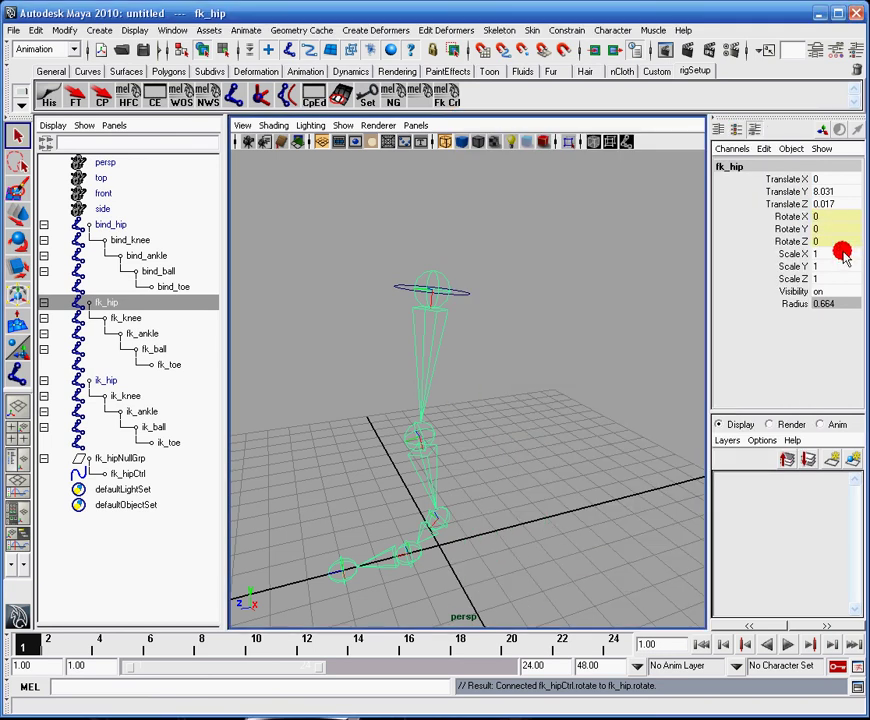
# - Test-rotate the fk_hipCtrl circle freely to check how it drives the FK leg, undoing each rotation
pyautogui.keyDown('alt'); pyautogui.moveTo(639, 313); pyautogui.dragTo(511, 315); pyautogui.keyUp('alt')
pyautogui.click(462, 318)
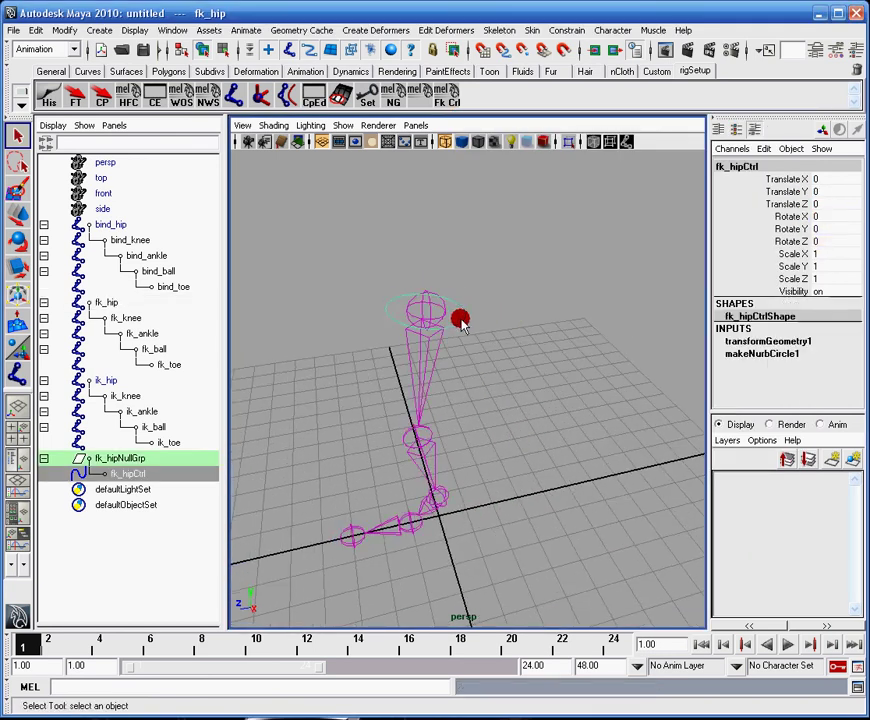
pyautogui.scroll(4, 455, 322)
pyautogui.keyDown('alt'); pyautogui.moveTo(456, 349); pyautogui.dragTo(447, 307); pyautogui.keyUp('alt')
pyautogui.keyDown('alt'); pyautogui.moveTo(458, 323); pyautogui.dragTo(495, 381, button='middle'); pyautogui.keyUp('alt')
pyautogui.scroll(-3, 495, 371)
pyautogui.press('e')
pyautogui.keyDown('alt'); pyautogui.moveTo(462, 349); pyautogui.dragTo(570, 427); pyautogui.keyUp('alt')
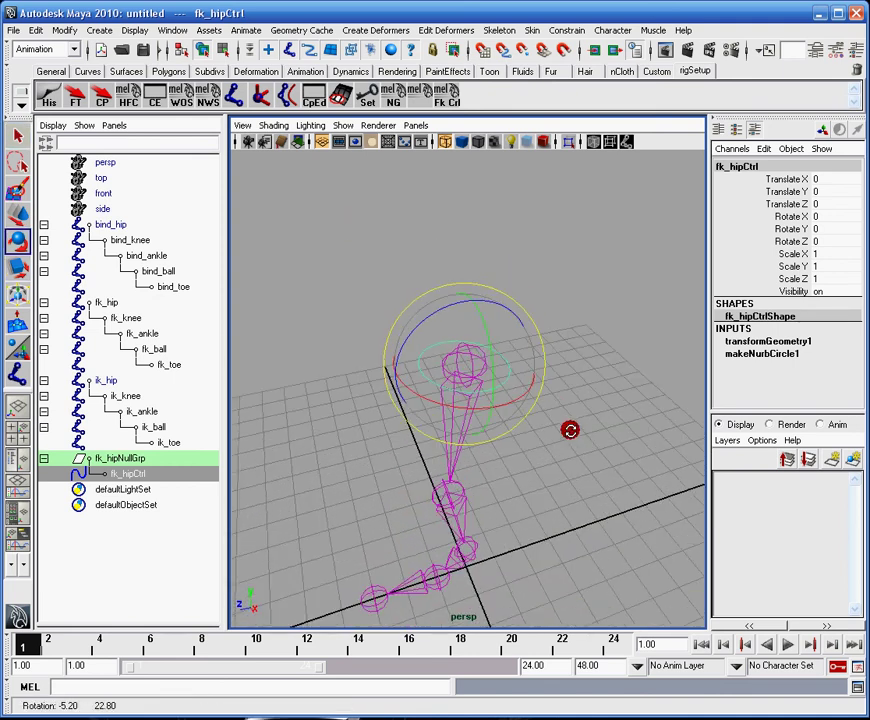
pyautogui.moveTo(438, 371); pyautogui.dragTo(470, 358)
pyautogui.hotkey('ctrl', 'z')
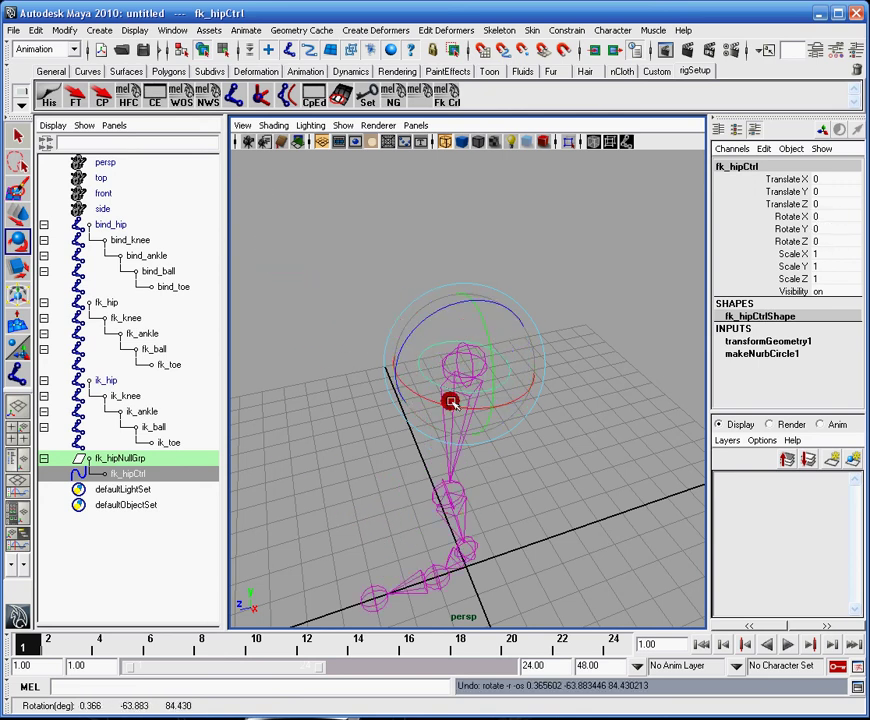
pyautogui.moveTo(426, 384); pyautogui.dragTo(437, 363)
pyautogui.hotkey('ctrl', 'z')
# - Try generating a knee control by running the Fk Crl script on the fk_knee joint, and undo it
pyautogui.keyDown('alt'); pyautogui.moveTo(556, 518); pyautogui.dragTo(530, 420); pyautogui.keyUp('alt')
pyautogui.keyDown('alt'); pyautogui.moveTo(530, 420); pyautogui.dragTo(499, 452, button='right'); pyautogui.keyUp('alt')
pyautogui.scroll(4, 499, 453)
pyautogui.click(17, 134)
pyautogui.keyDown('alt'); pyautogui.moveTo(553, 485); pyautogui.dragTo(600, 493); pyautogui.keyUp('alt')
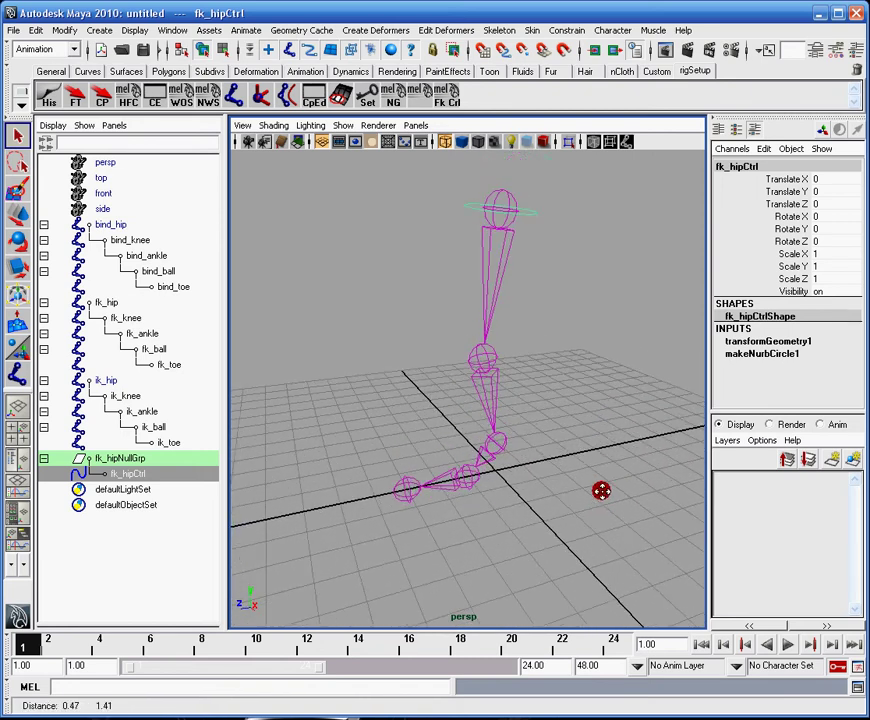
pyautogui.click(491, 368)
pyautogui.click(447, 97)
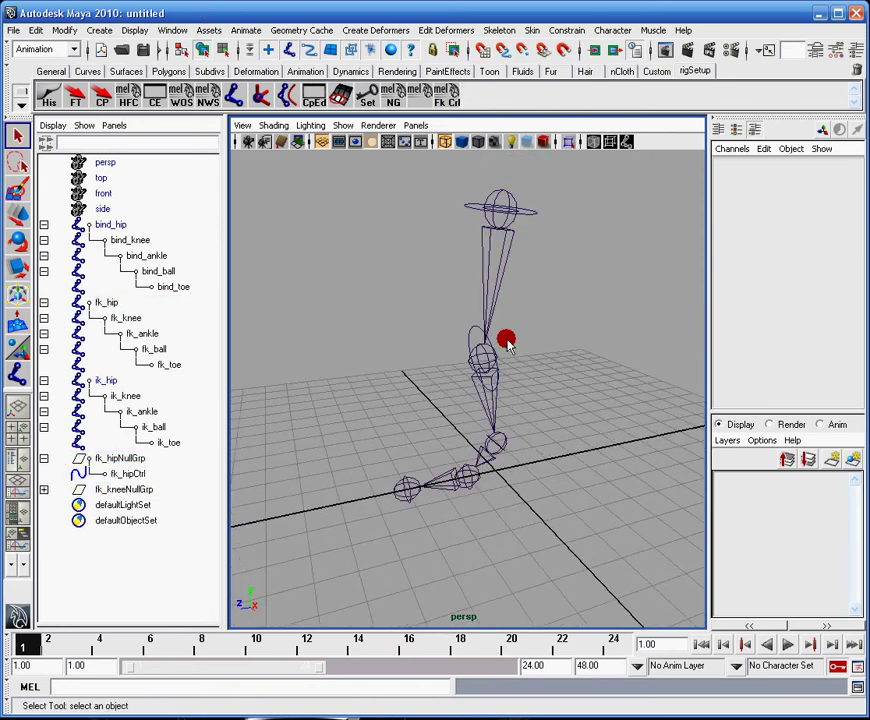
pyautogui.hotkey('ctrl', 'z')
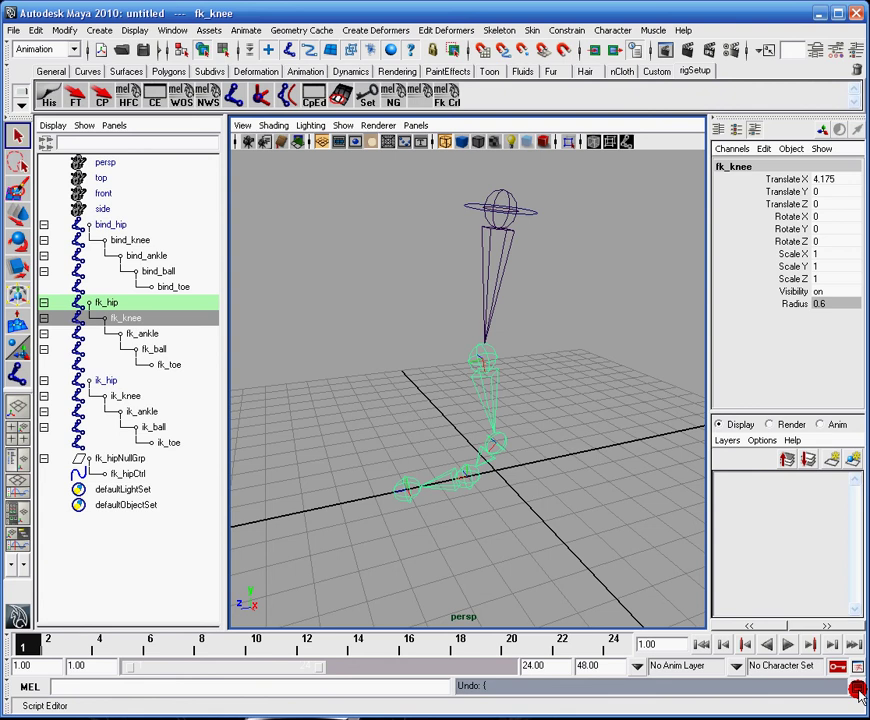
# - In the Script Editor, change the circle's rotation line in the FK control script to "rotate 0 90 0"
pyautogui.click(858, 690)
pyautogui.click(557, 421)
pyautogui.click(481, 418)
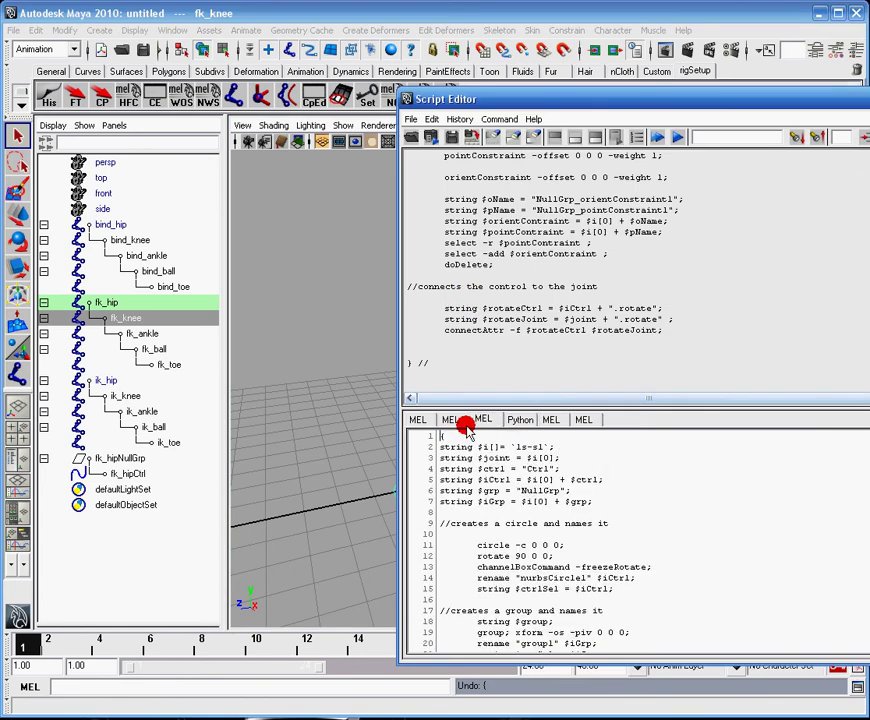
pyautogui.click(514, 556)
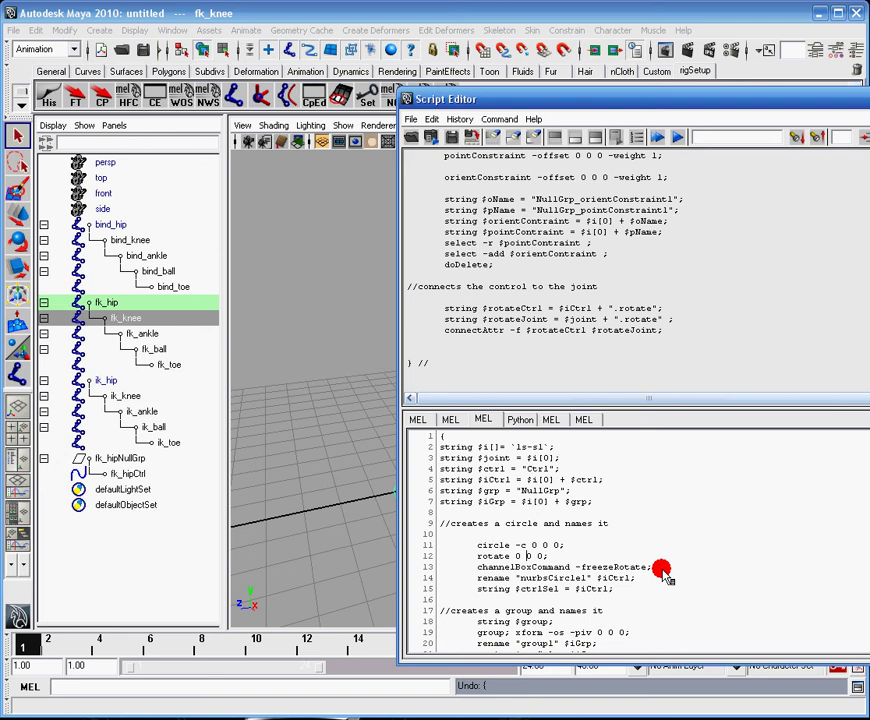
# - Add the entire edited FK control script to the rigSetup shelf as a new MEL item and minimize the Script Editor
pyautogui.hotkey('ctrl', 'a')
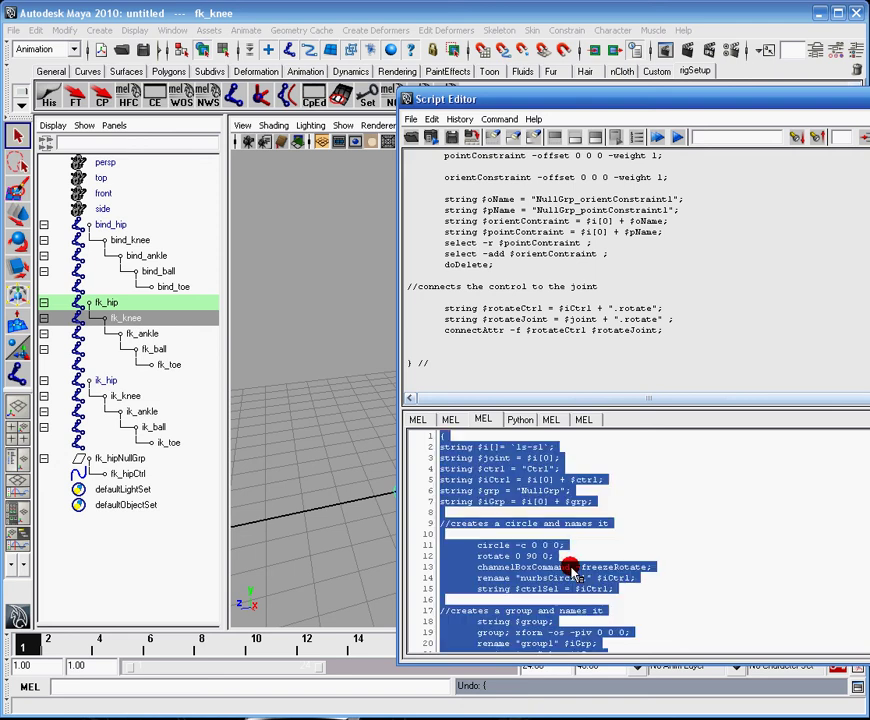
pyautogui.moveTo(570, 566); pyautogui.dragTo(545, 490, button='middle')
pyautogui.moveTo(577, 106); pyautogui.dragTo(633, 168)
pyautogui.hotkey('ctrl', 'a')
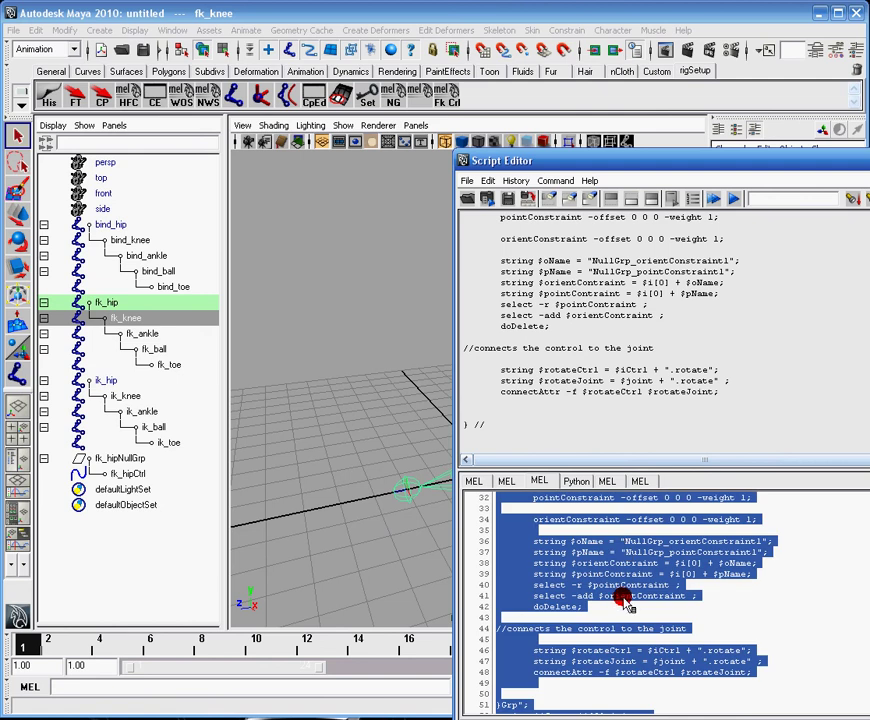
pyautogui.moveTo(869, 166); pyautogui.dragTo(781, 142)
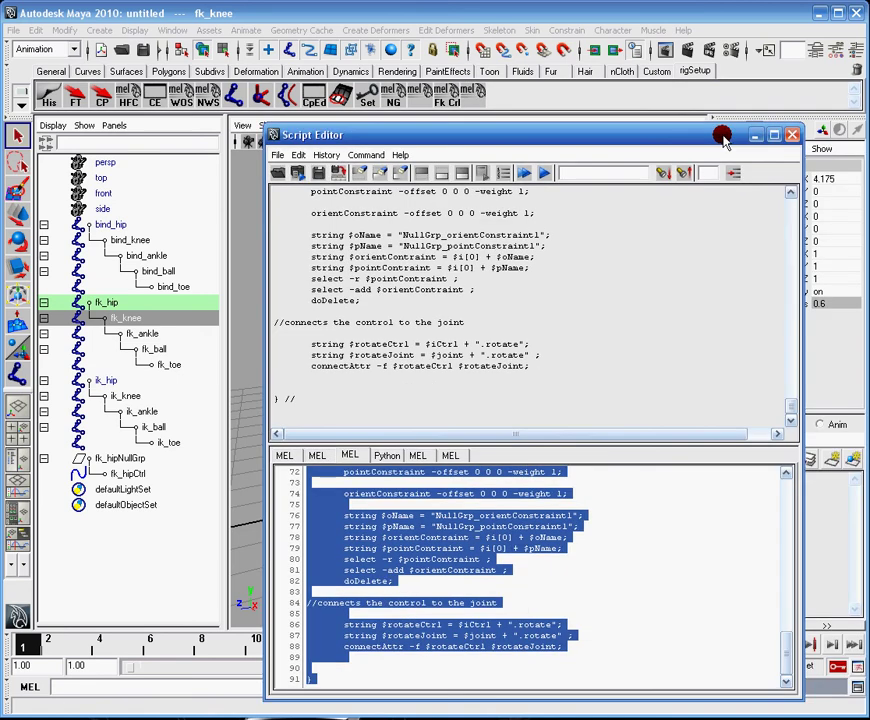
pyautogui.click(754, 136)
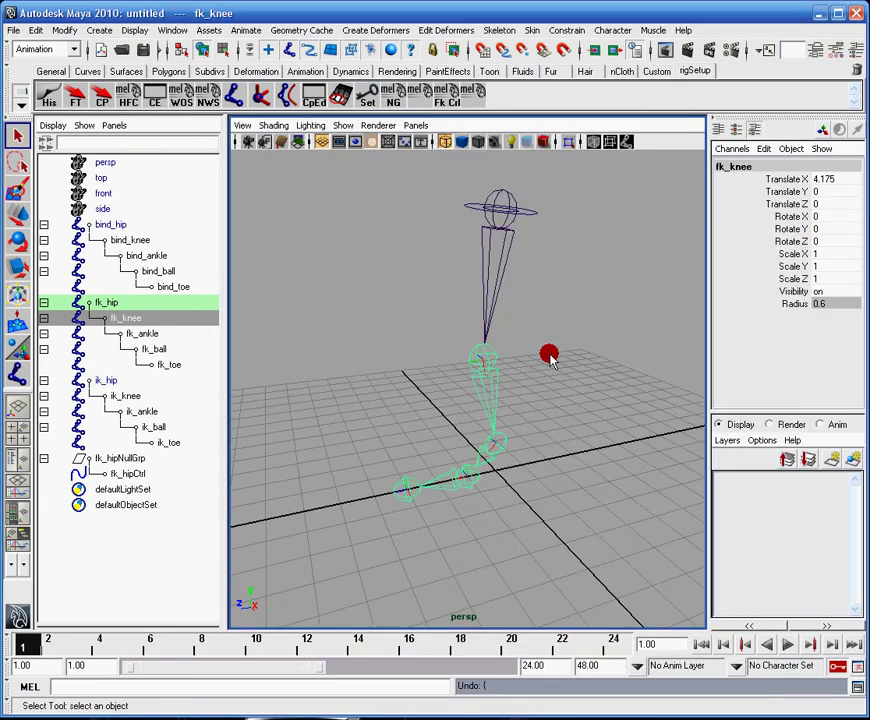
# - Try running the newly added shelf script on the fk_knee joint, then clear the selection
pyautogui.click(474, 90)
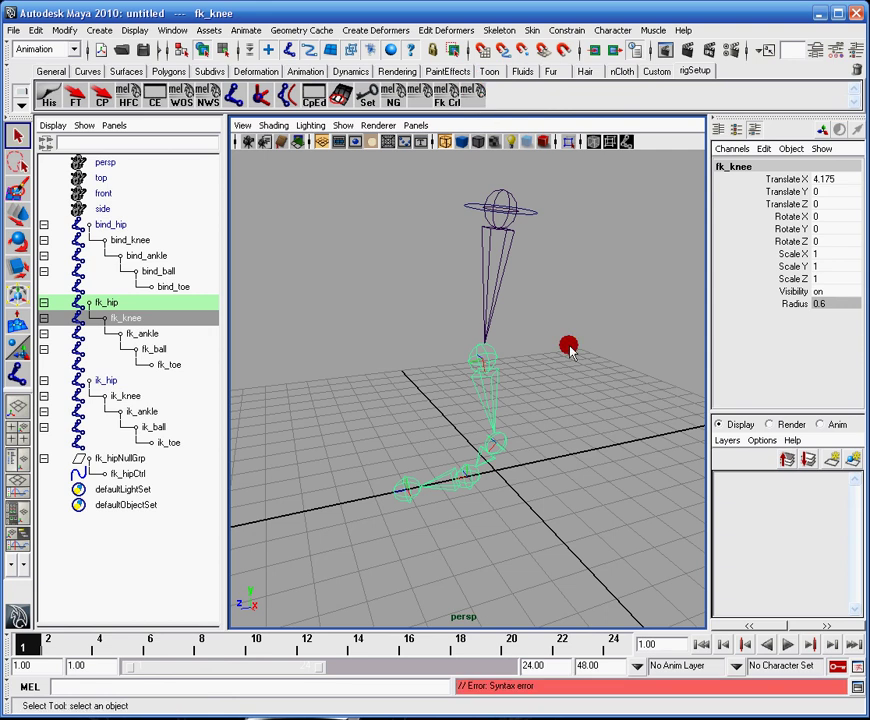
pyautogui.click(577, 389)
pyautogui.click(496, 370)
pyautogui.click(470, 92)
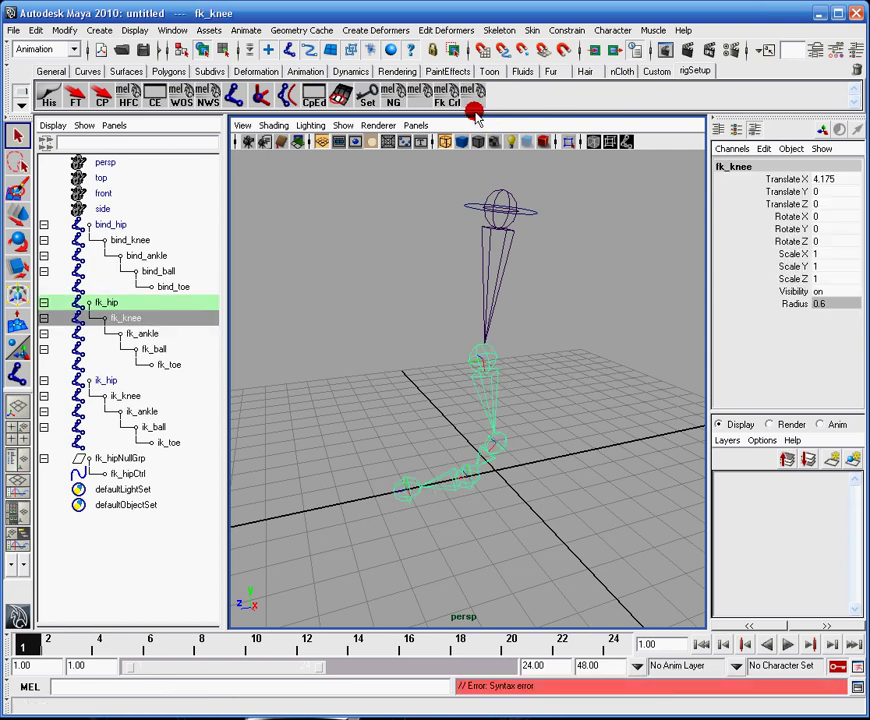
pyautogui.click(586, 415)
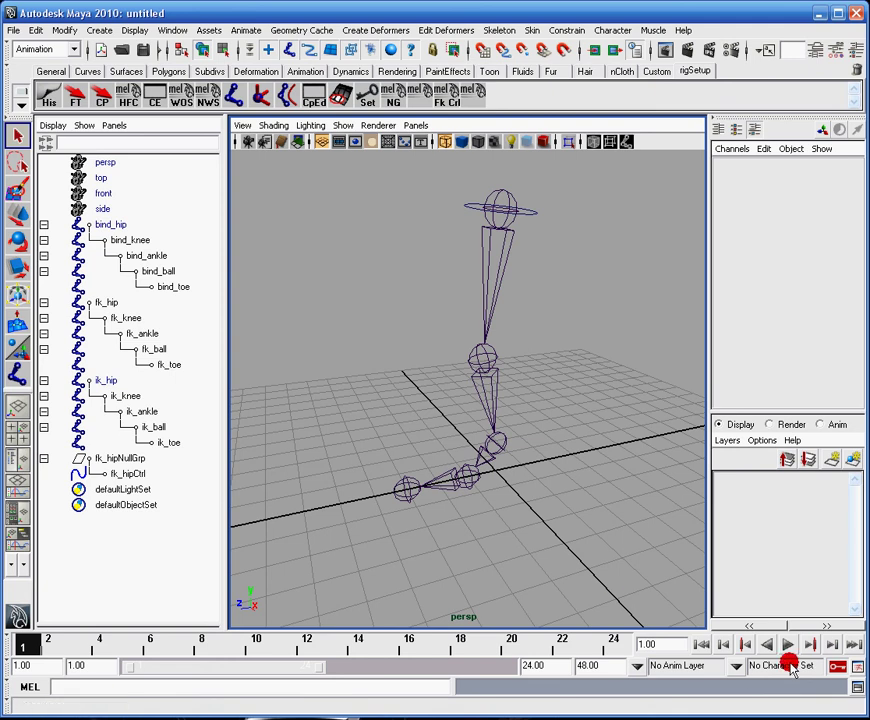
# - Change the script's circle rotation line to "rotate 0 0 90" and add the whole script to the shelf as another MEL item
pyautogui.click(857, 686)
pyautogui.click(361, 674)
pyautogui.scroll(15, 431, 575)
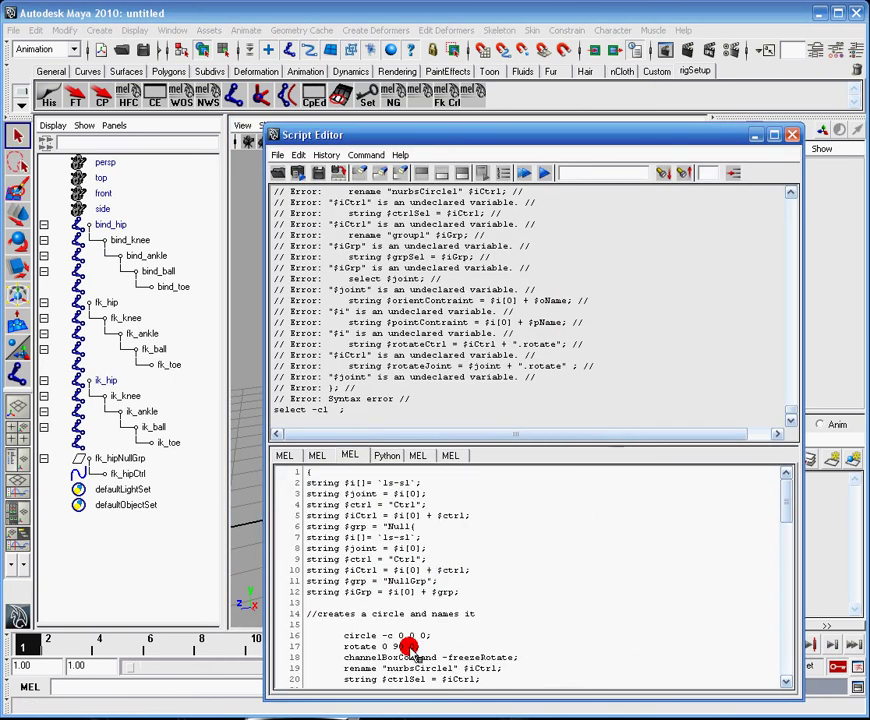
pyautogui.click(405, 650)
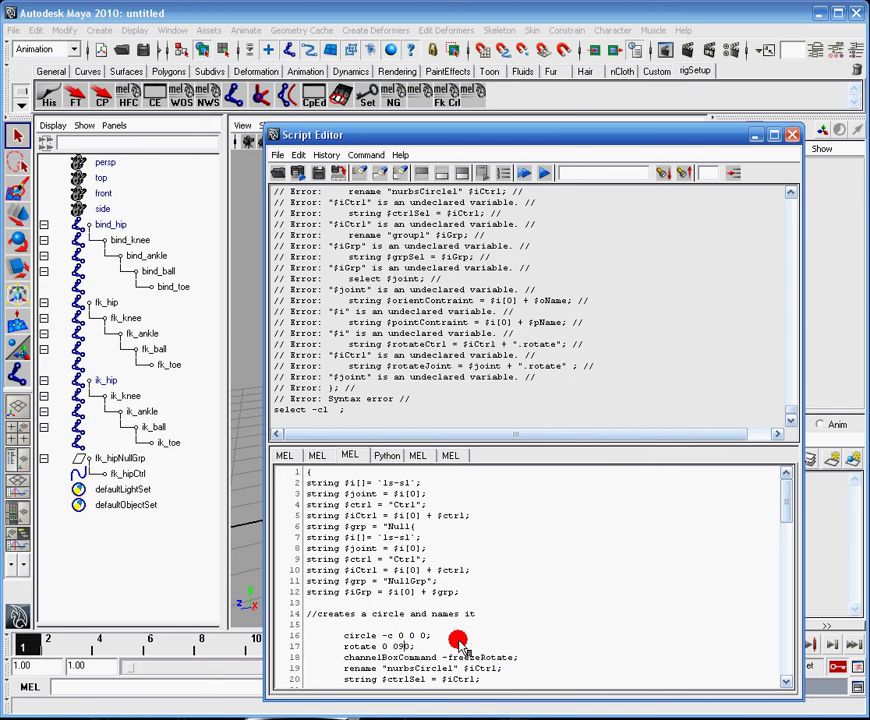
pyautogui.hotkey('ctrl', 'a')
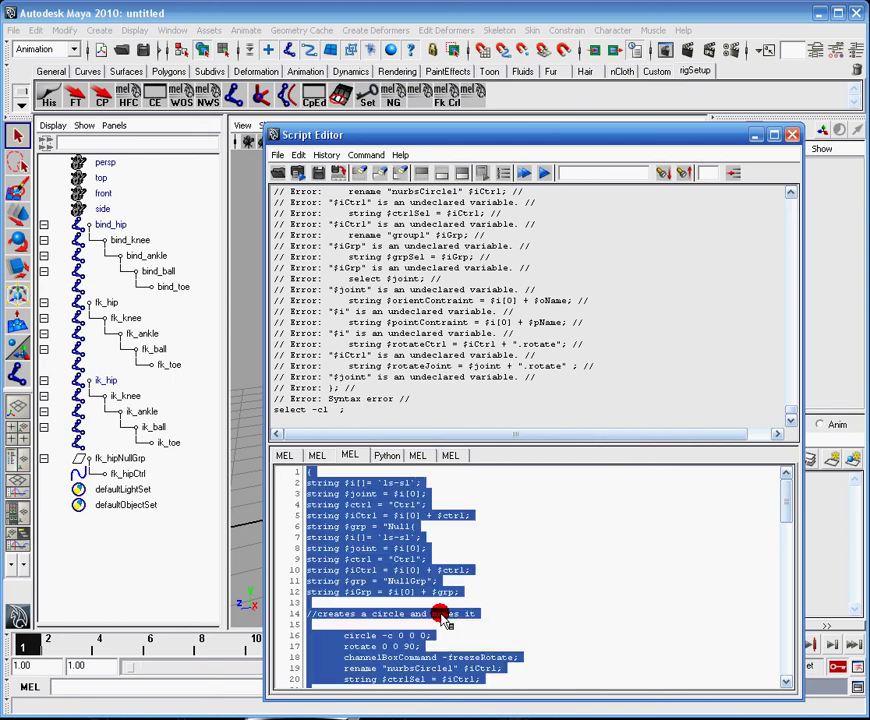
pyautogui.scroll(-20, 350, 540)
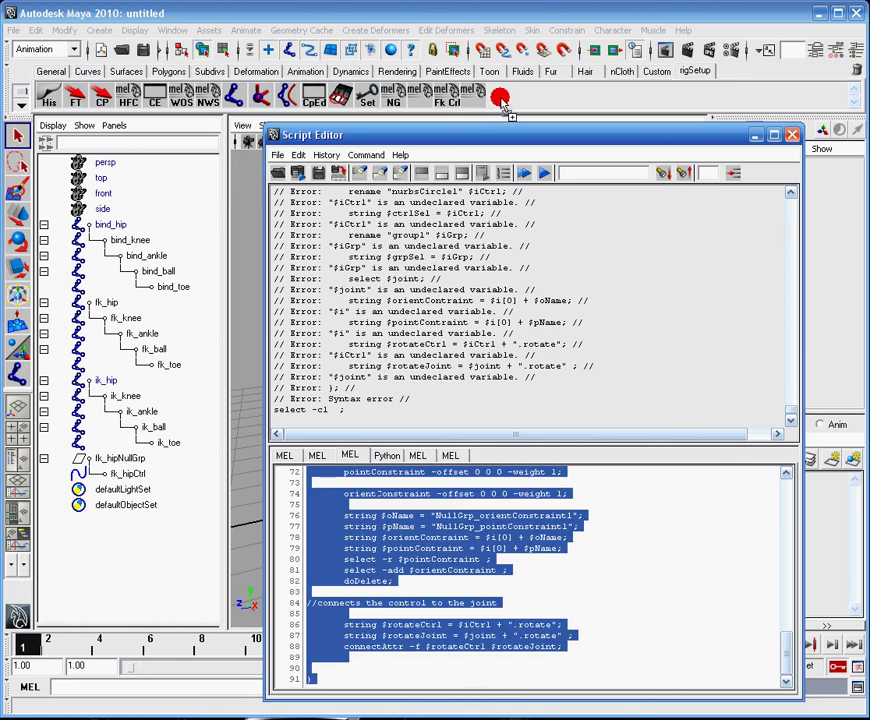
pyautogui.click(755, 136)
# - Try the latest shelf script on the fk_knee joint and review its source in the Script Editor for errors
pyautogui.click(499, 365)
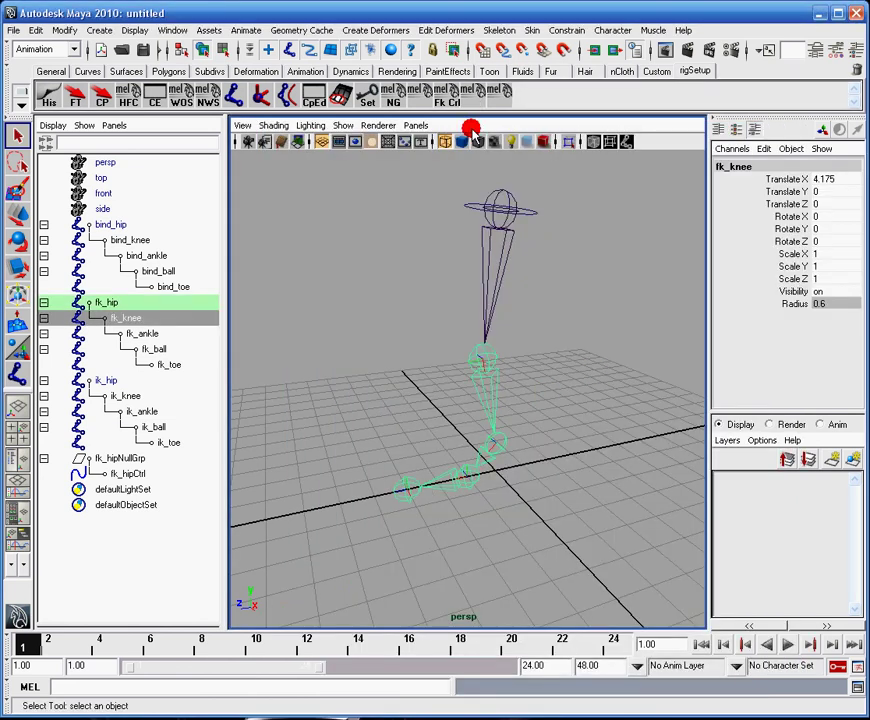
pyautogui.click(503, 95)
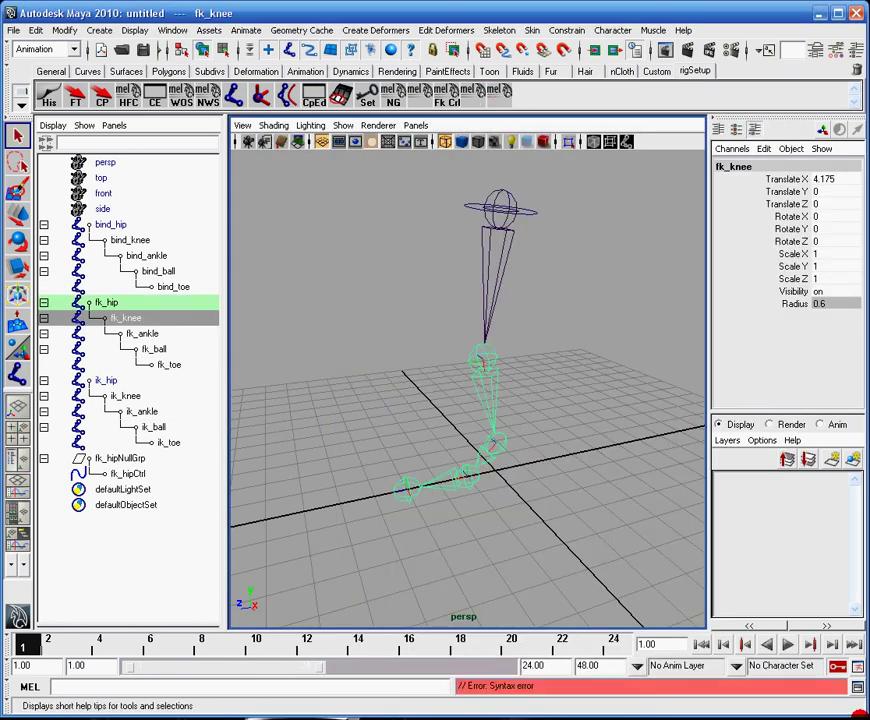
pyautogui.click(857, 686)
pyautogui.click(572, 608)
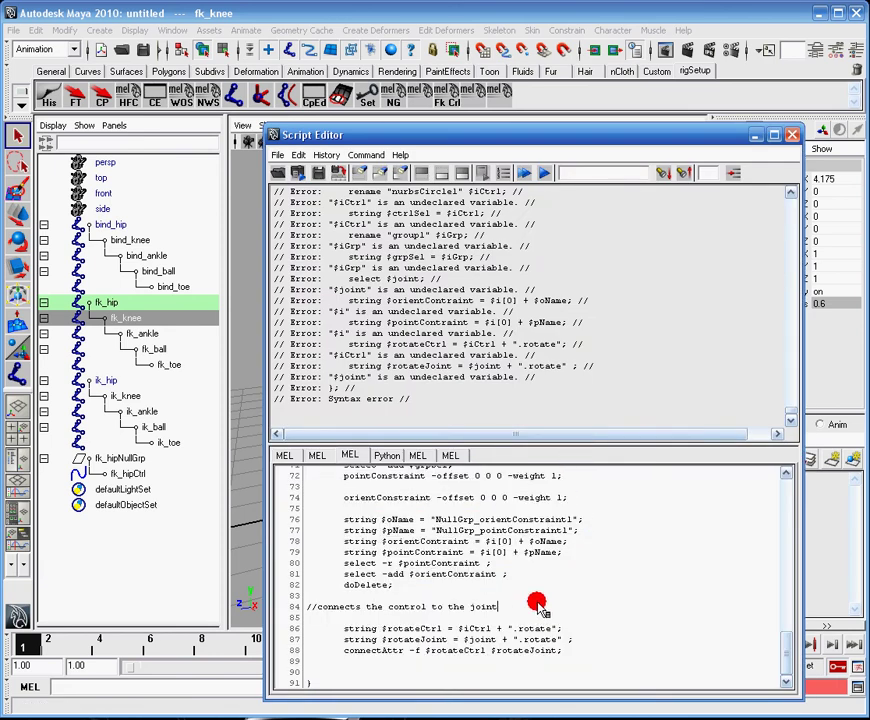
pyautogui.scroll(8, 538, 552)
pyautogui.scroll(8, 452, 598)
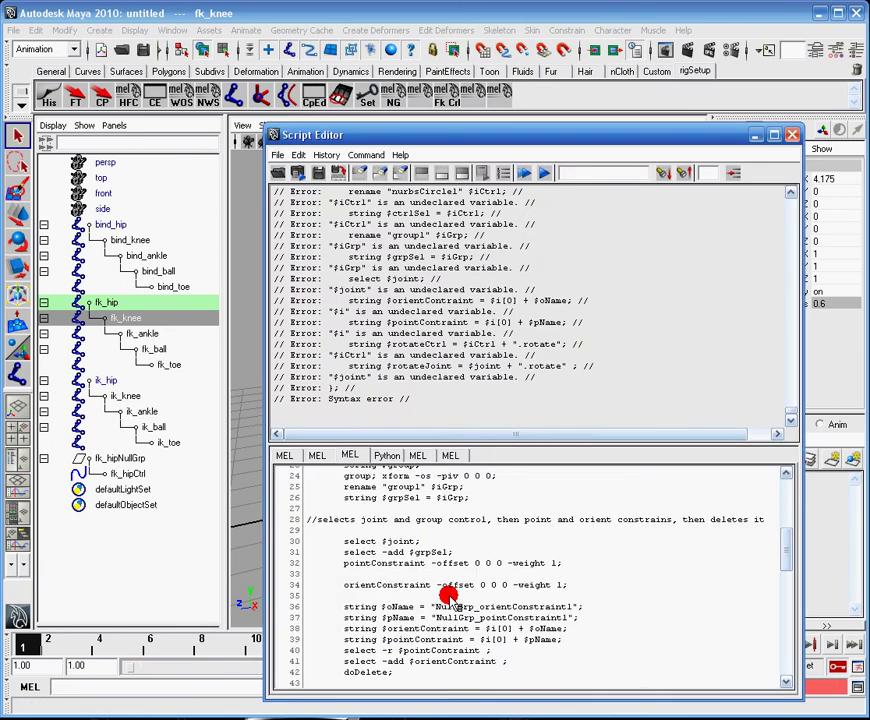
pyautogui.scroll(3, 487, 577)
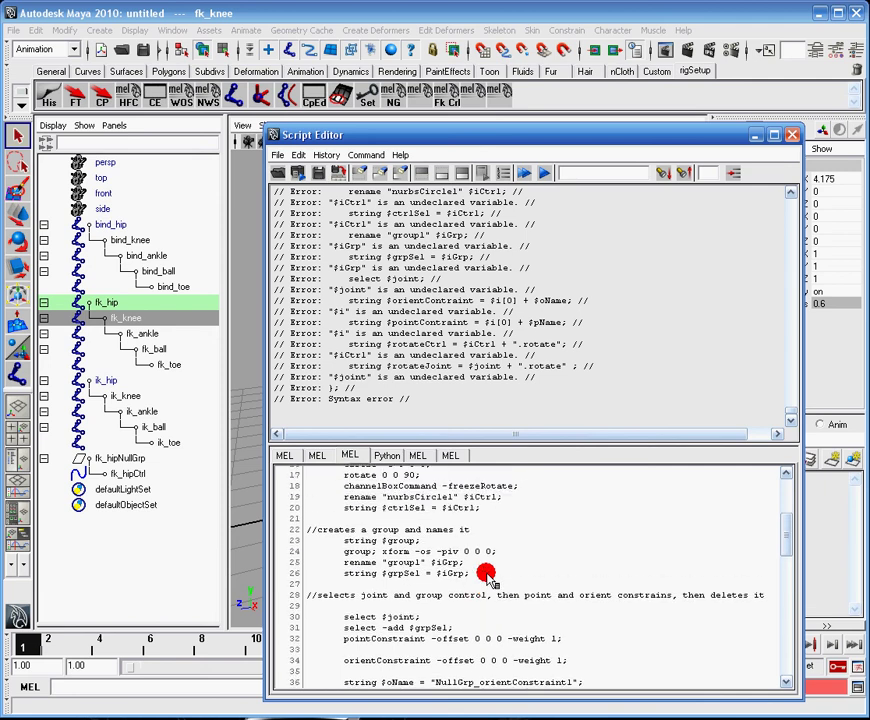
pyautogui.click(755, 134)
# - Bring the viewport back in front of the Script Editor and create a NURBS circle at the origin
pyautogui.click(618, 378)
pyautogui.keyDown('alt'); pyautogui.moveTo(565, 372); pyautogui.dragTo(550, 406); pyautogui.keyUp('alt')
pyautogui.keyDown('alt'); pyautogui.moveTo(550, 406); pyautogui.dragTo(540, 300, button='middle'); pyautogui.keyUp('alt')
pyautogui.keyDown('alt'); pyautogui.moveTo(536, 362); pyautogui.dragTo(527, 268); pyautogui.keyUp('alt')
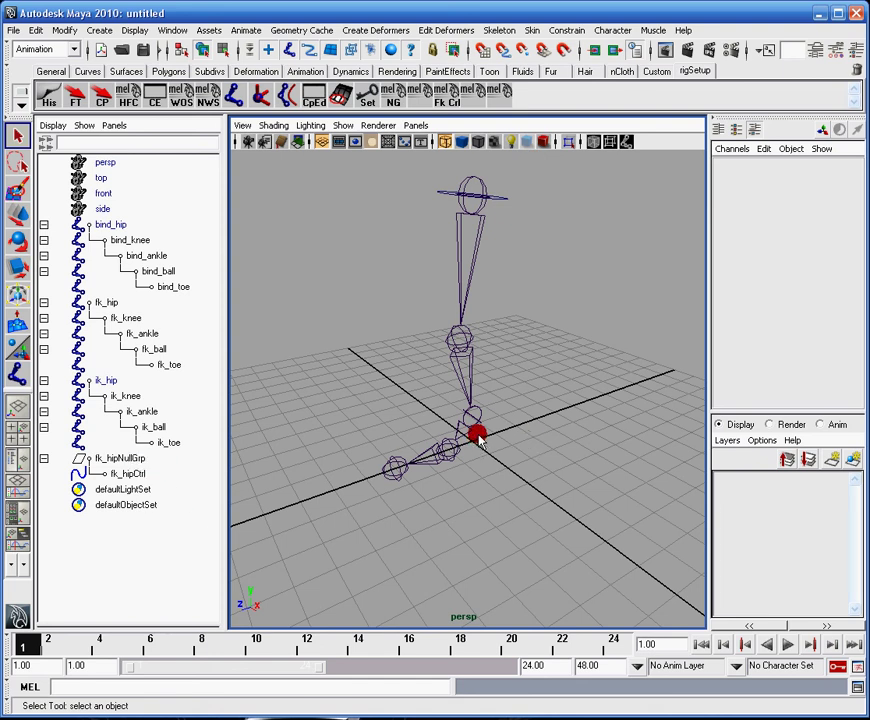
pyautogui.click(74, 28)
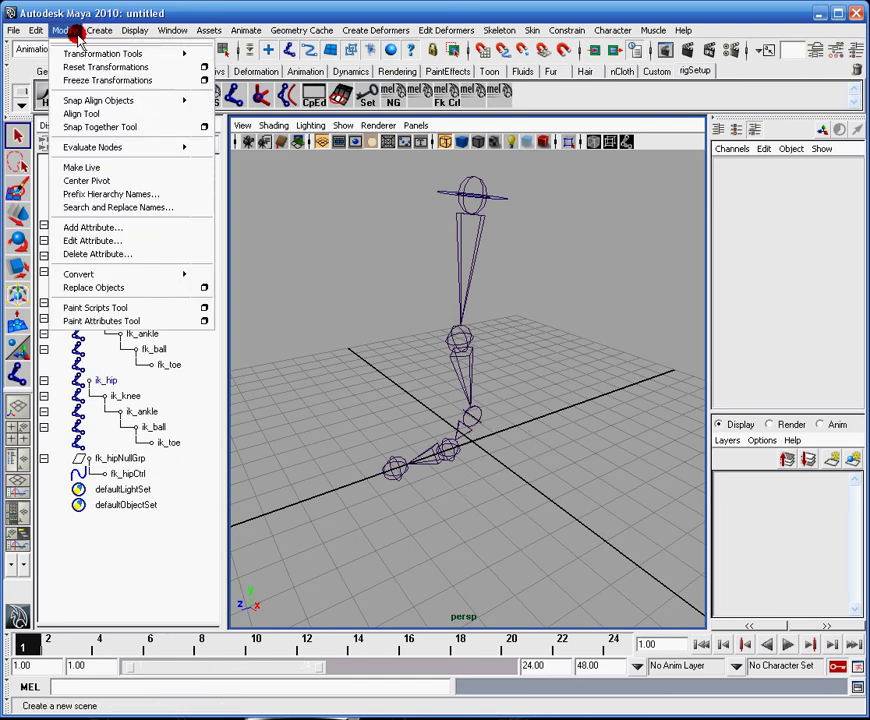
pyautogui.click(100, 31)
pyautogui.moveTo(128, 53)
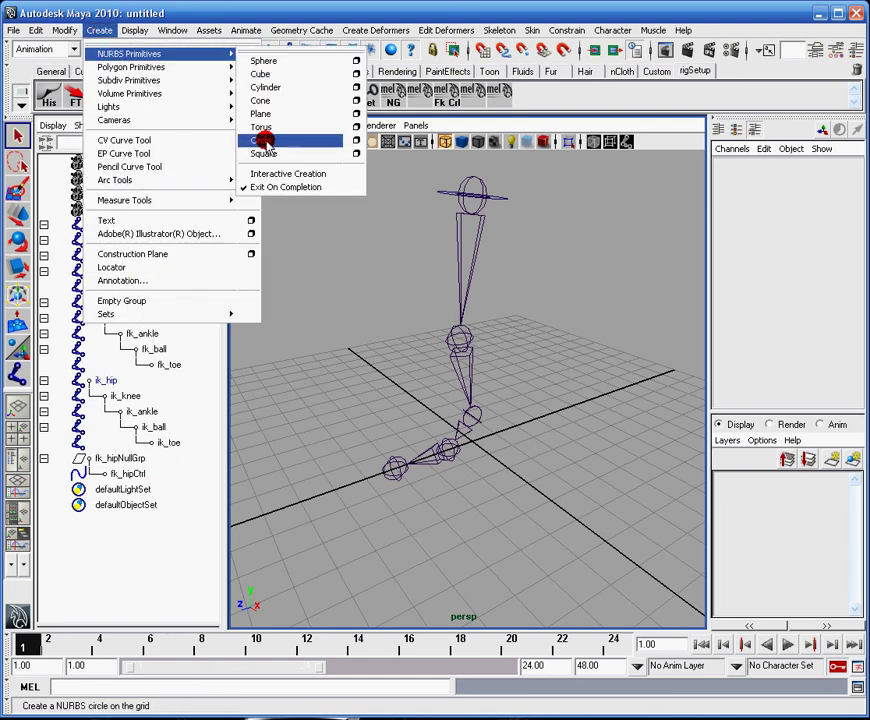
pyautogui.click(264, 155)
# - Set the new circle's Rotate Z to 90 and freeze all of its transformations
pyautogui.click(820, 229)
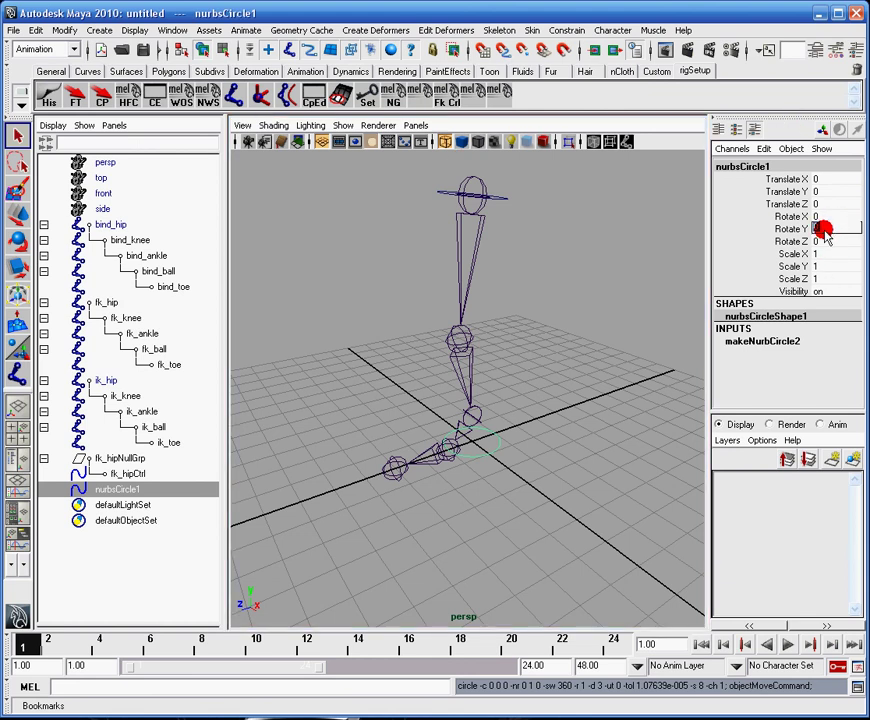
pyautogui.click(823, 241)
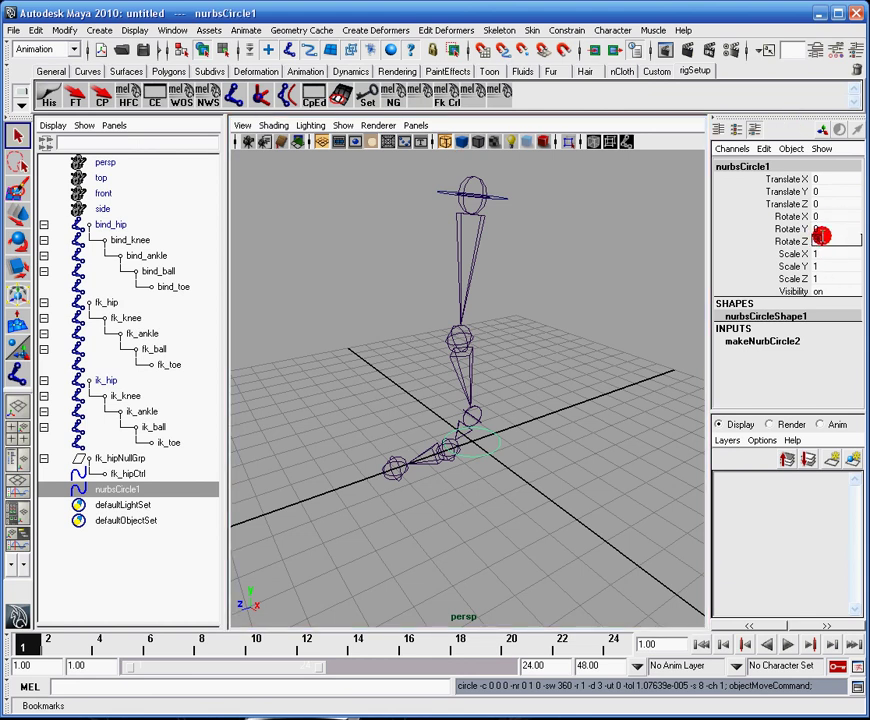
pyautogui.write('90')
pyautogui.press('Return')
pyautogui.click(797, 241)
pyautogui.rightClick(795, 240)
pyautogui.moveTo(755, 449)
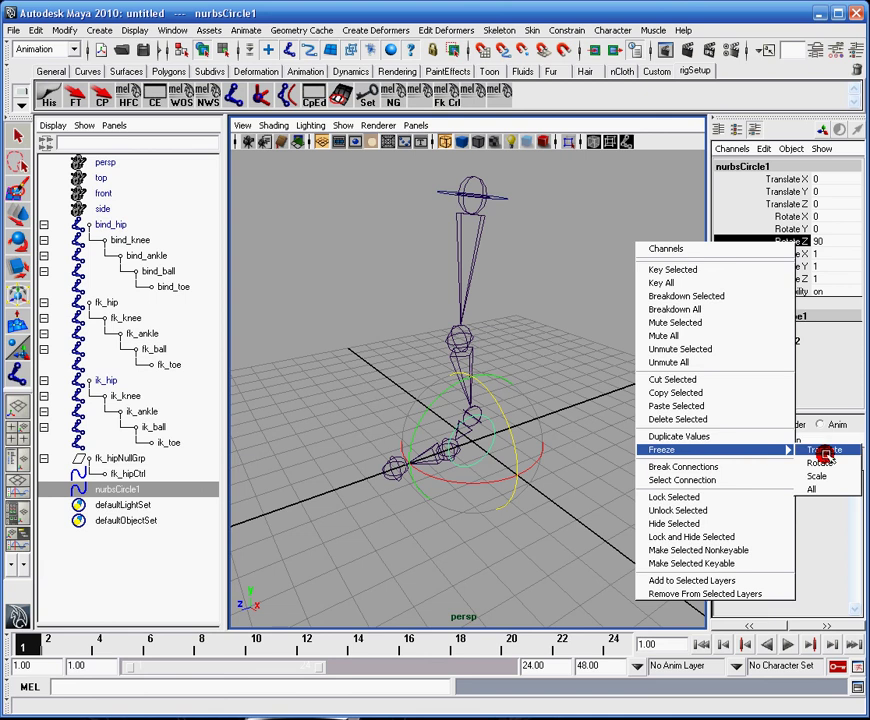
pyautogui.click(826, 487)
pyautogui.press('q')
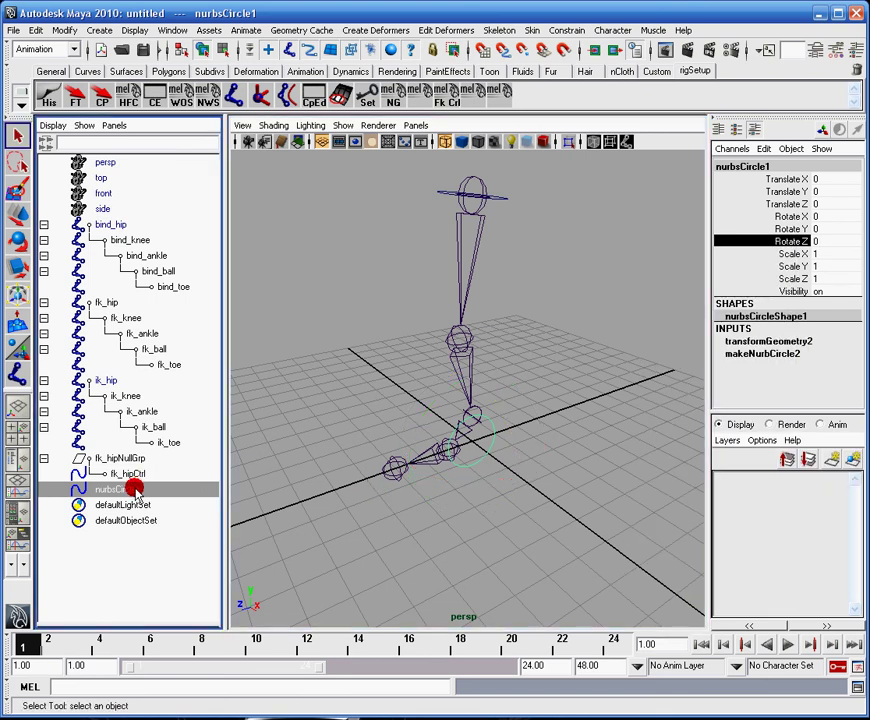
# - Group the frozen NURBS circle under its own parent group, keeping the default group name
pyautogui.hotkey('ctrl', 'g')
pyautogui.doubleClick(131, 487)
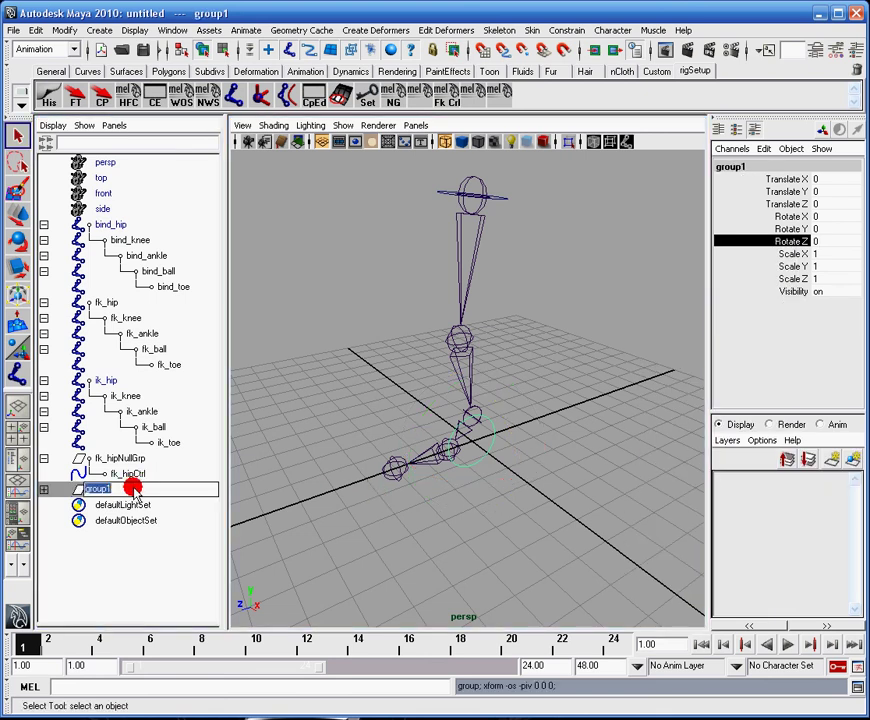
pyautogui.click(523, 437)
pyautogui.click(124, 486)
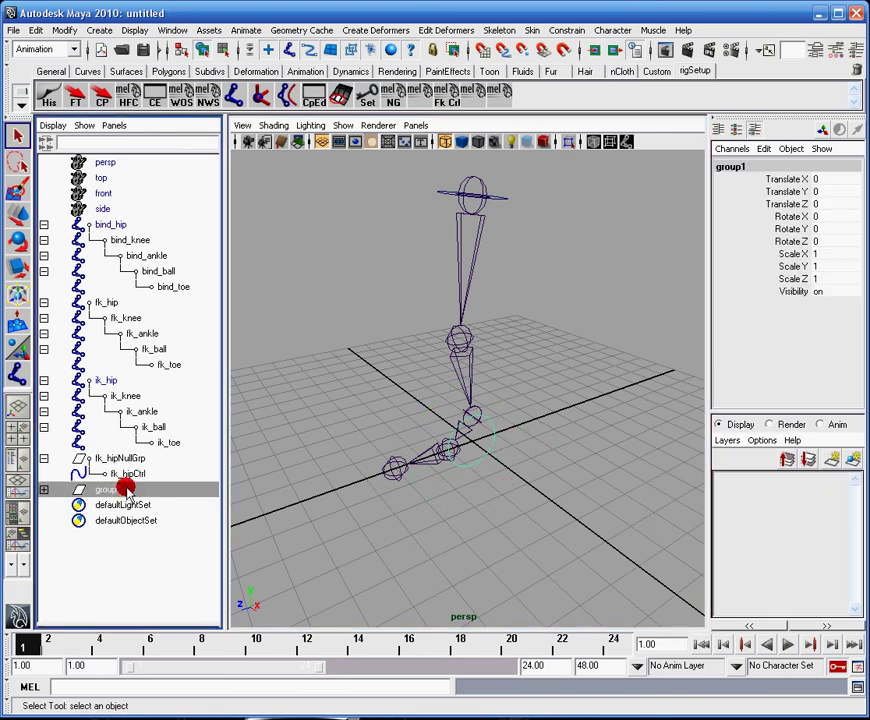
# - Point-constrain and orient-constrain the circle's group to the fk_knee joint
pyautogui.click(457, 348)
pyautogui.keyDown('ctrl'); pyautogui.click(110, 490); pyautogui.keyUp('ctrl')
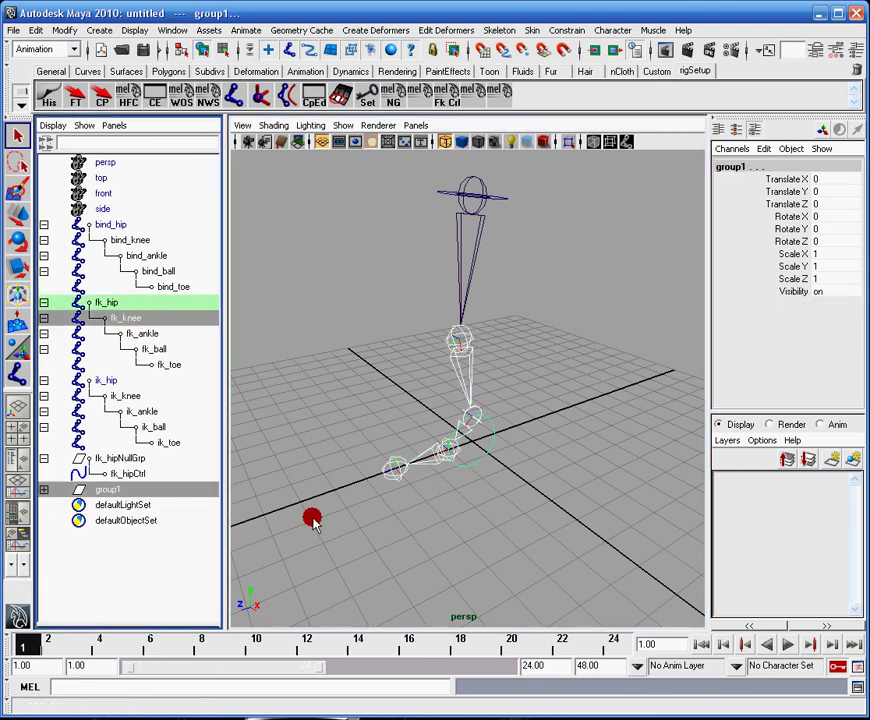
pyautogui.click(565, 30)
pyautogui.click(598, 53)
pyautogui.click(566, 31)
pyautogui.click(577, 80)
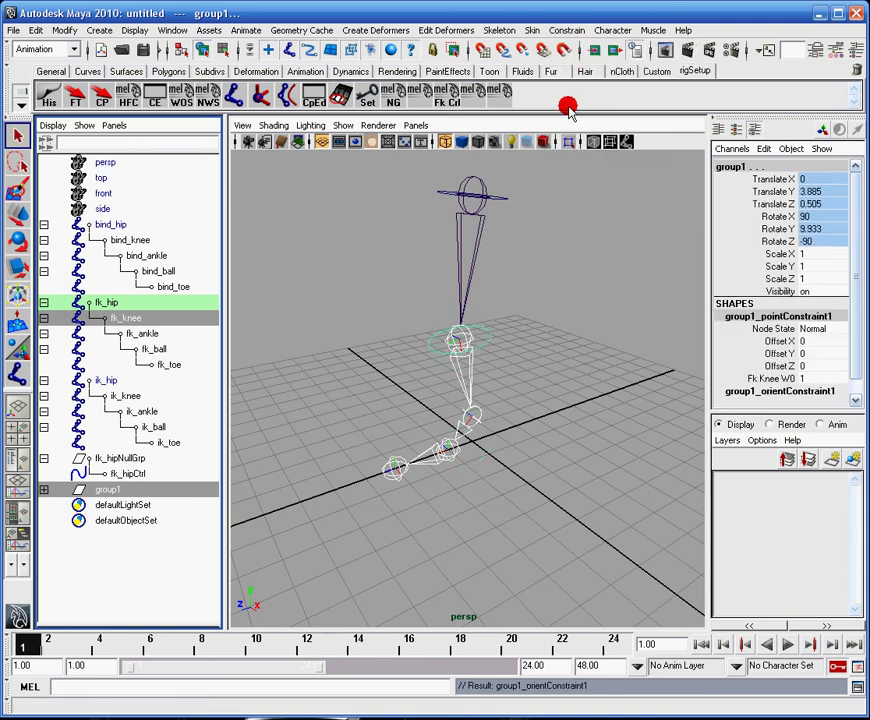
# - Delete the point and orient constraints from the circle's group
pyautogui.click(43, 490)
pyautogui.click(145, 522)
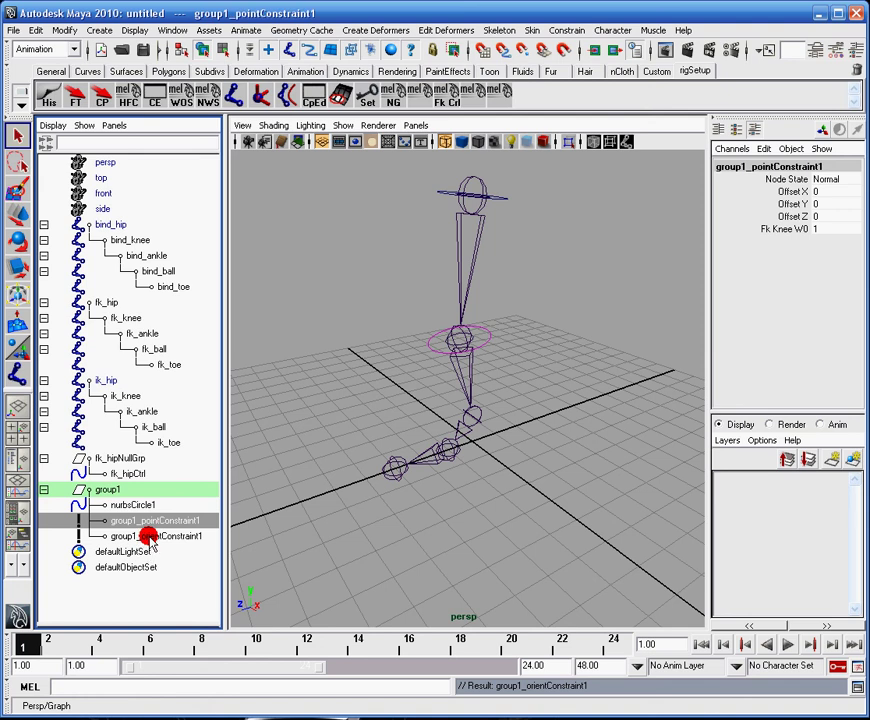
pyautogui.press('Delete')
pyautogui.click(160, 520)
pyautogui.press('Delete')
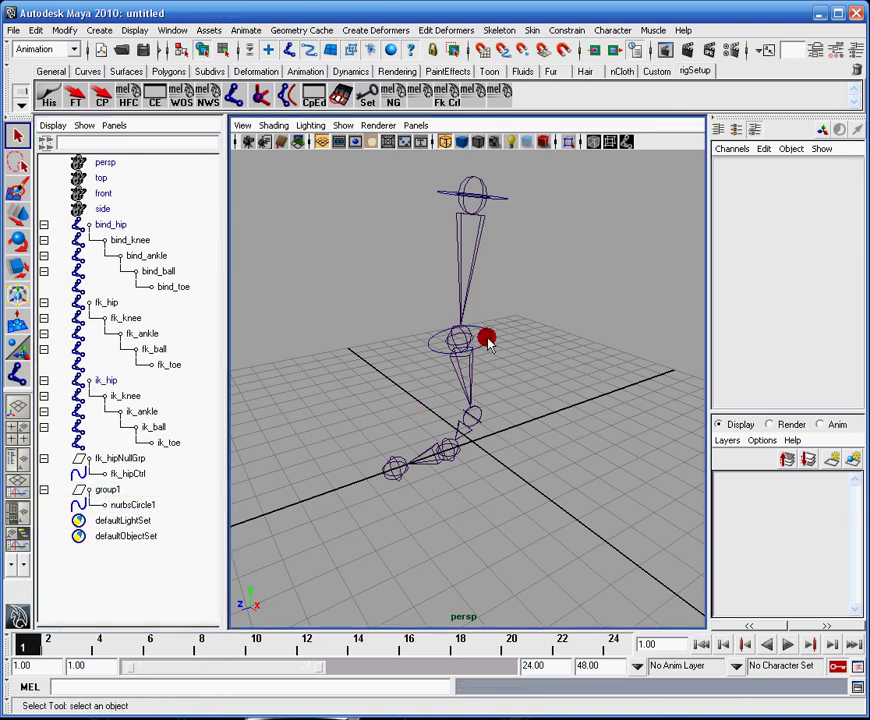
# - Load nurbsCircle1 as the output and the fk_knee joint as the input in the Connection Editor
pyautogui.click(486, 340)
pyautogui.click(183, 28)
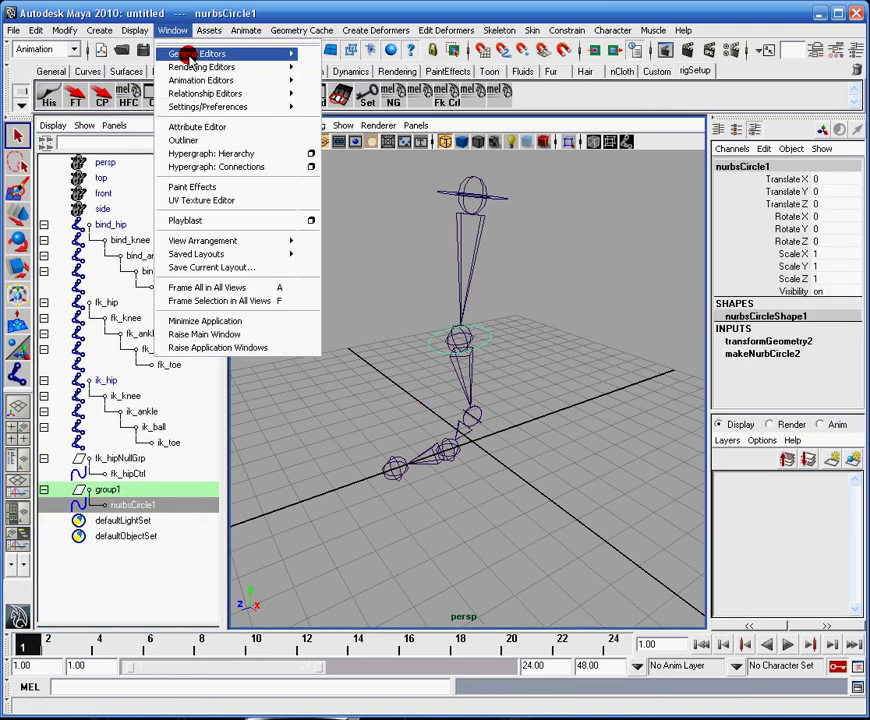
pyautogui.moveTo(188, 55)
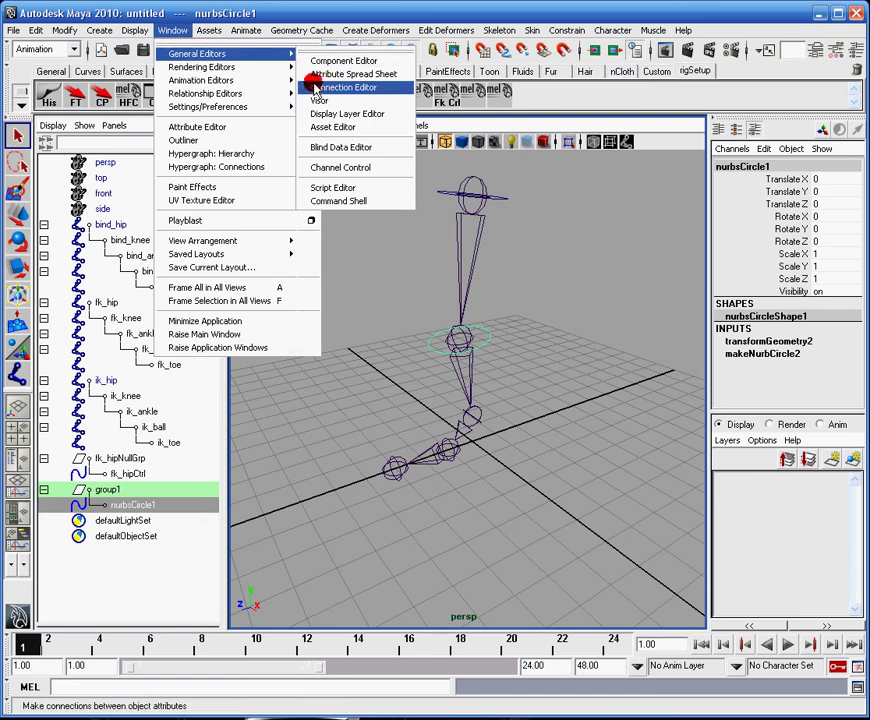
pyautogui.click(335, 87)
pyautogui.moveTo(520, 121); pyautogui.dragTo(588, 121)
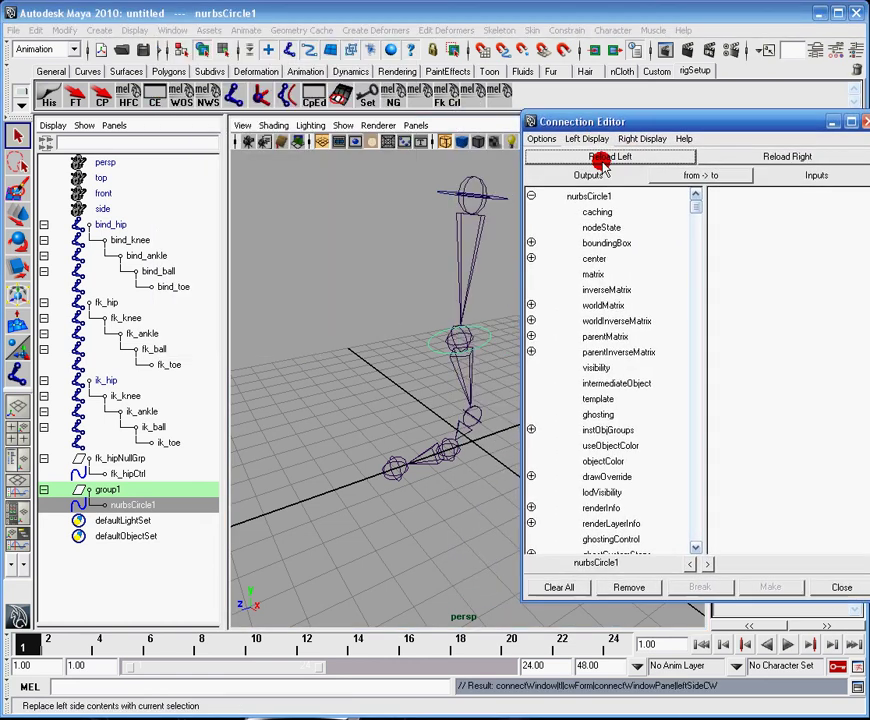
pyautogui.click(468, 400)
pyautogui.click(793, 172)
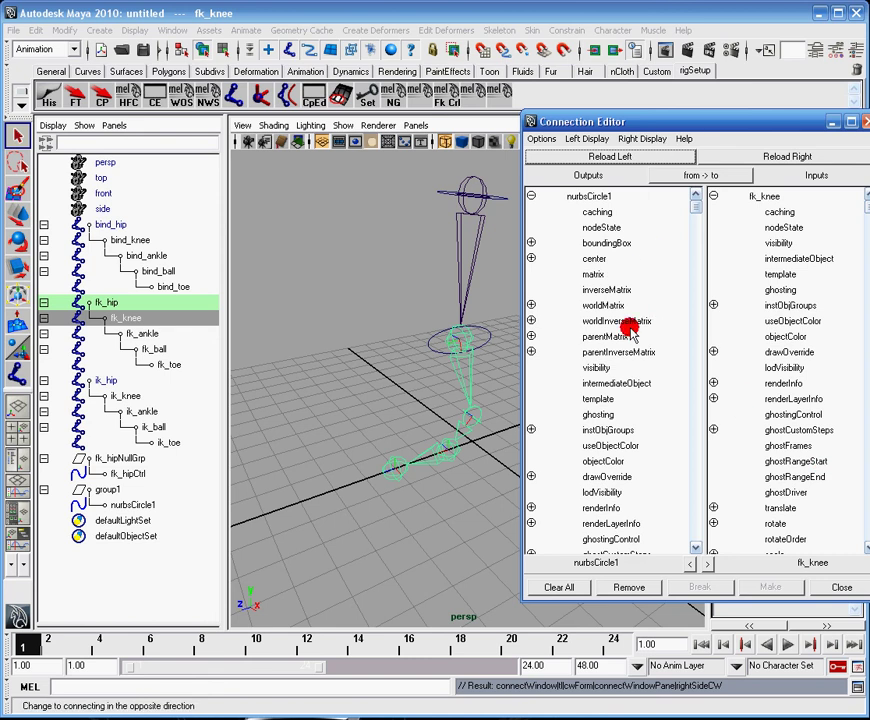
# - Connect the rotate attribute of nurbsCircle1 to the rotate attribute of fk_knee and put the Connection Editor away
pyautogui.scroll(-3, 585, 495)
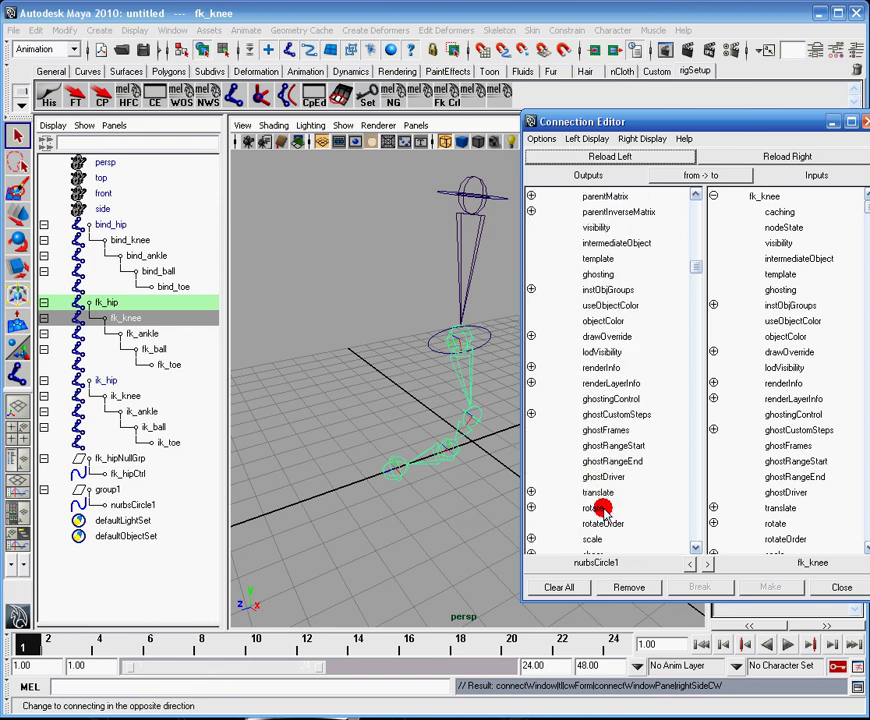
pyautogui.click(600, 508)
pyautogui.click(776, 523)
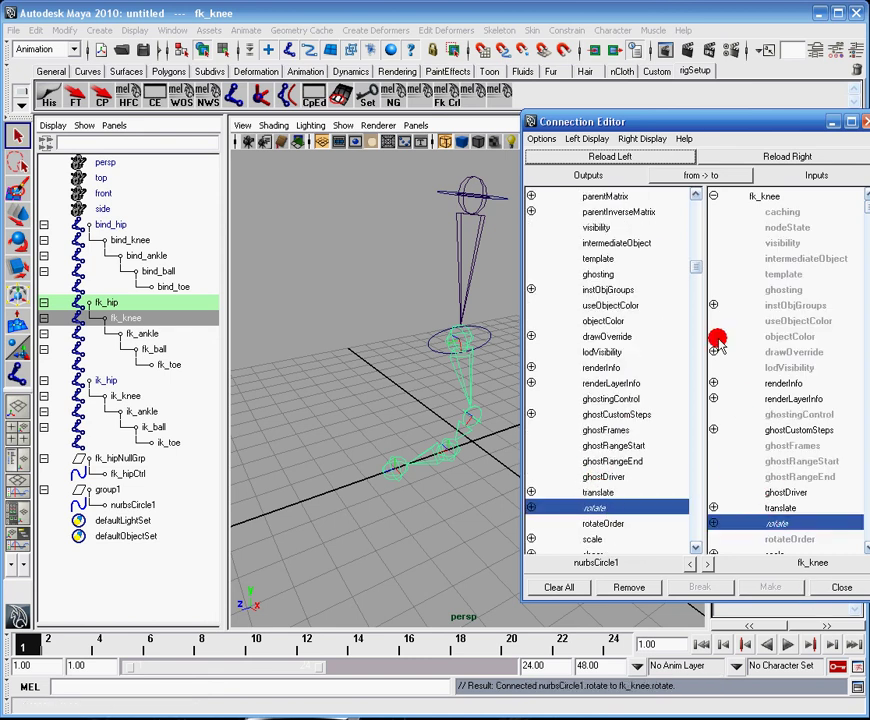
pyautogui.click(827, 127)
# - Try rotating nurbsCircle1 around its Z axis to test its control of the knee joint, and restore zero rotation
pyautogui.click(484, 346)
pyautogui.press('e')
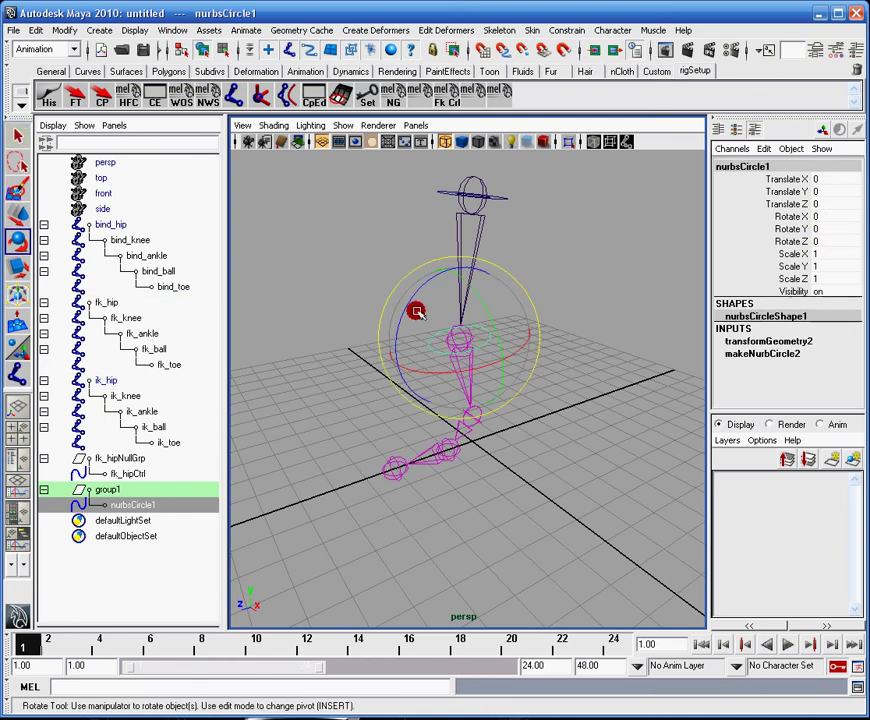
pyautogui.moveTo(404, 313); pyautogui.dragTo(440, 292)
pyautogui.keyDown('alt'); pyautogui.moveTo(549, 246); pyautogui.dragTo(520, 305, button='middle'); pyautogui.keyUp('alt')
pyautogui.keyDown('alt'); pyautogui.moveTo(520, 305); pyautogui.dragTo(493, 355); pyautogui.keyUp('alt')
pyautogui.keyDown('alt'); pyautogui.moveTo(493, 355); pyautogui.dragTo(519, 340, button='middle'); pyautogui.keyUp('alt')
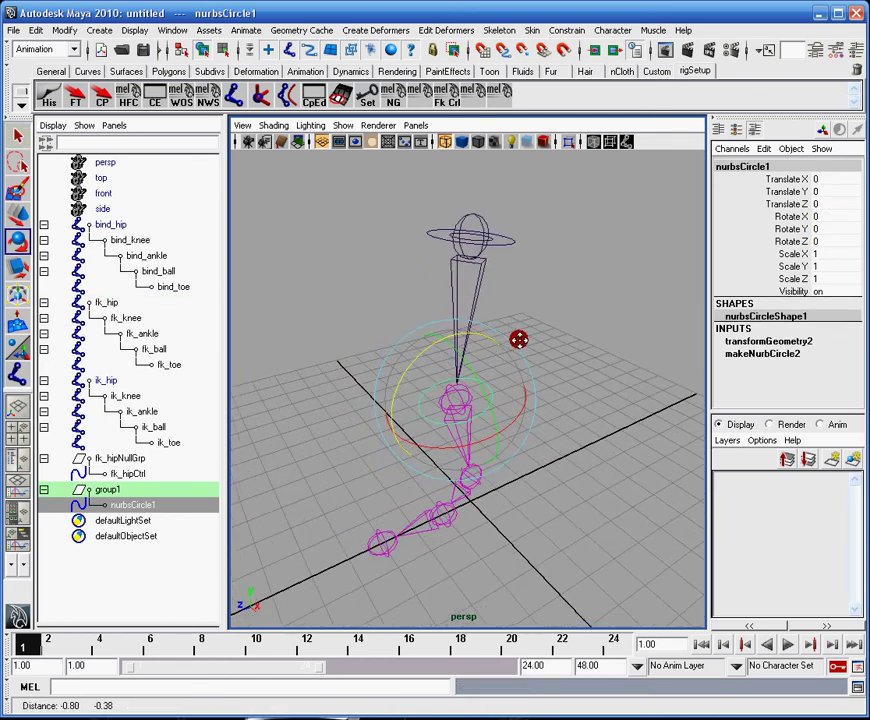
# - Try rotating fk_hipCtrl about 42 degrees and nurbsCircle1 about 74 degrees in Z, and undo both rotations
pyautogui.click(442, 224)
pyautogui.moveTo(424, 202); pyautogui.dragTo(472, 168)
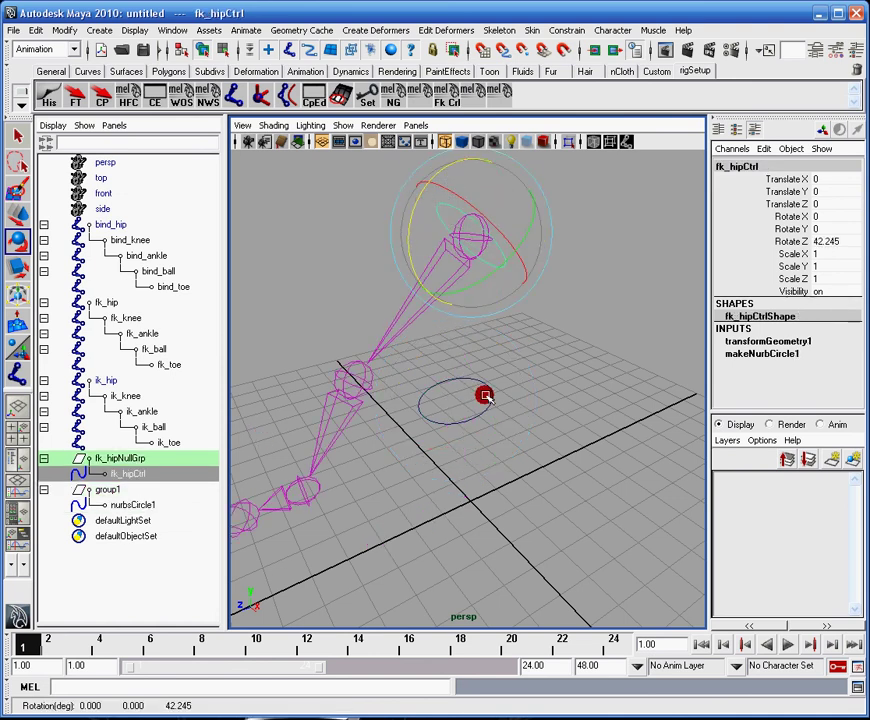
pyautogui.click(453, 423)
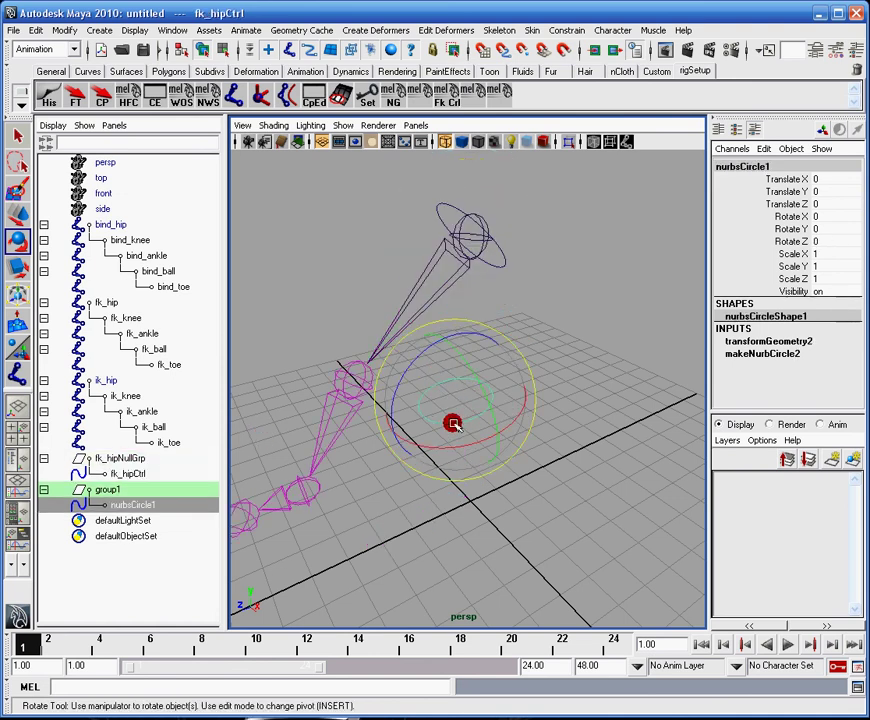
pyautogui.moveTo(396, 414); pyautogui.dragTo(493, 359)
pyautogui.hotkey('ctrl', 'z')
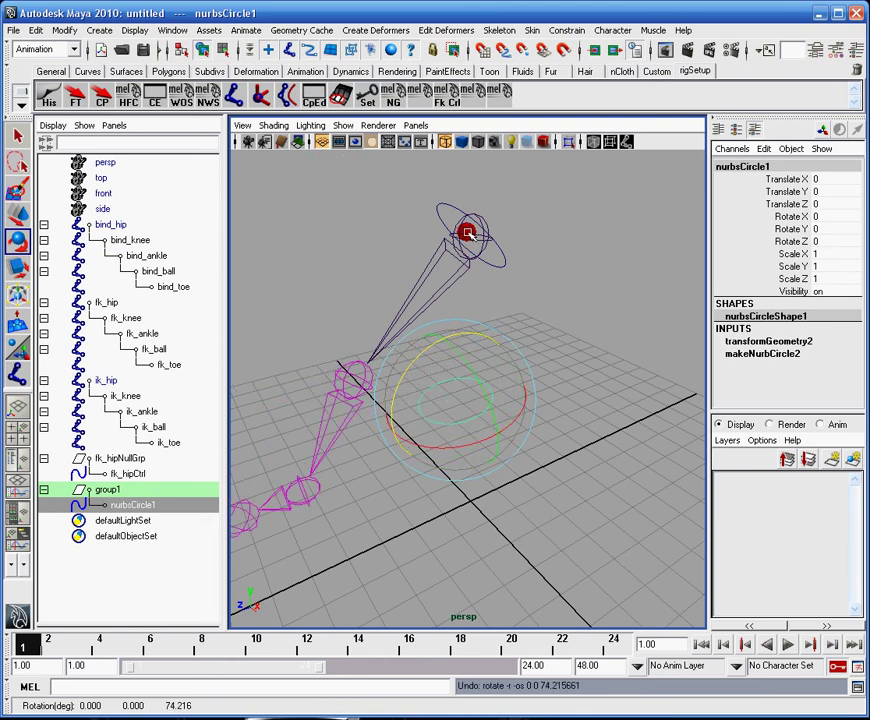
pyautogui.hotkey('ctrl', 'z')
pyautogui.hotkey('ctrl', 'z')
pyautogui.hotkey('ctrl', 'z')
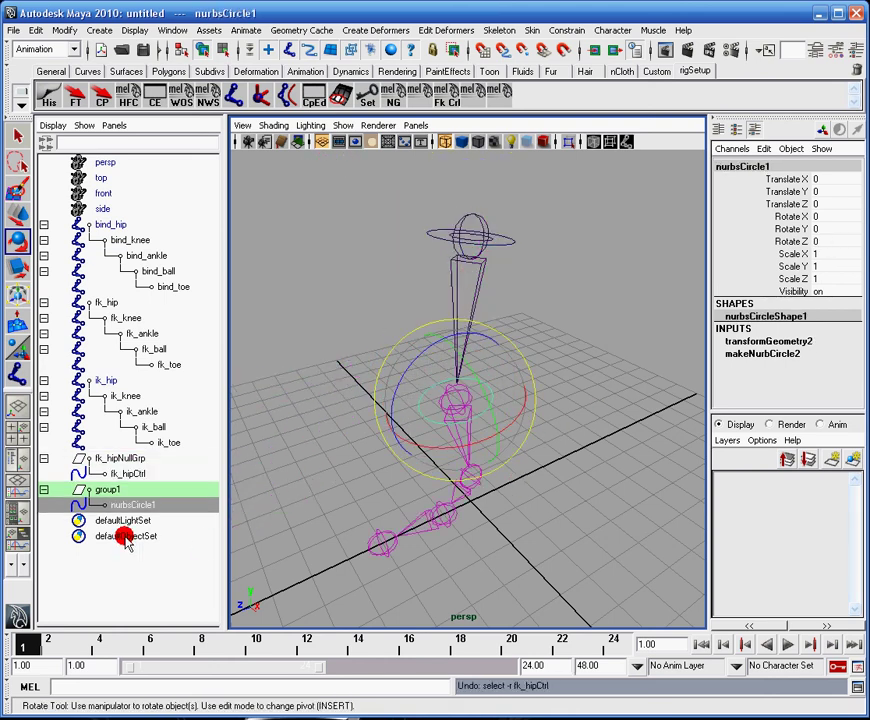
# - Parent the knee circle's group1 under fk_hipCtrl, expand the hierarchy and clear the selection
pyautogui.click(107, 489)
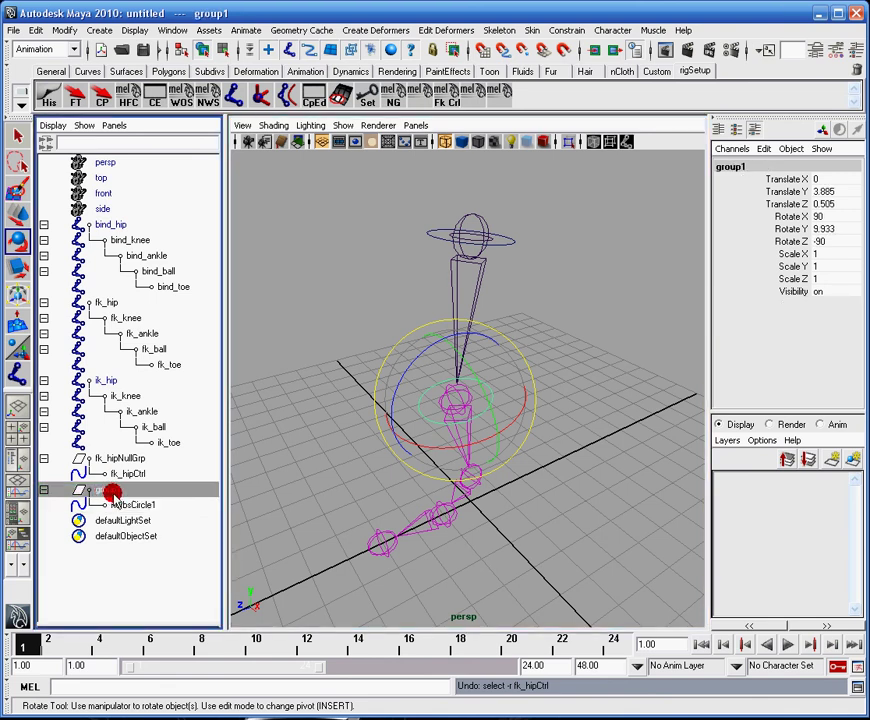
pyautogui.moveTo(115, 491); pyautogui.dragTo(144, 466, button='middle')
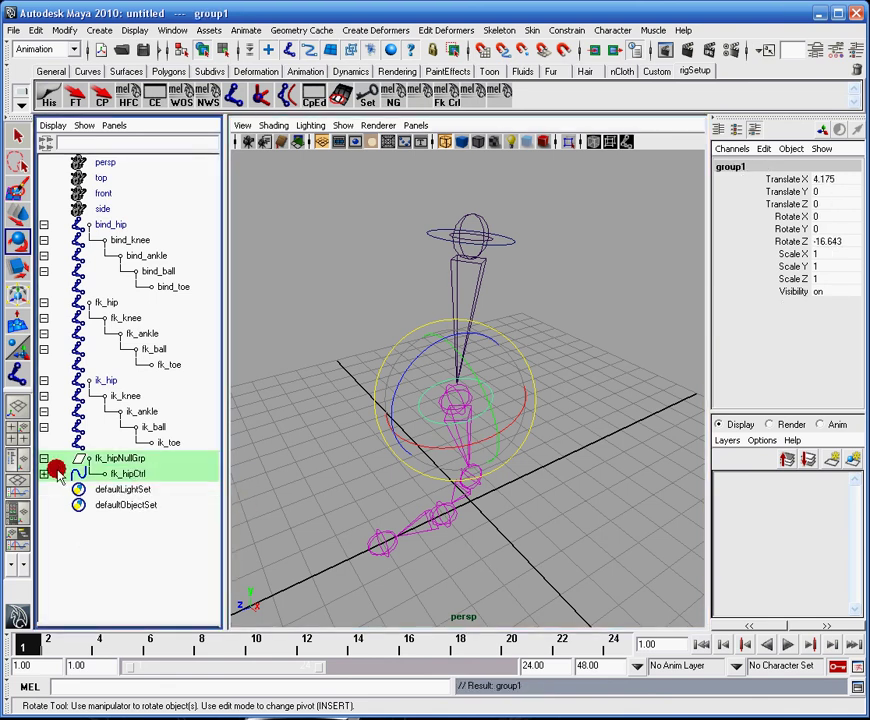
pyautogui.click(44, 473)
pyautogui.click(44, 489)
pyautogui.moveTo(80, 478); pyautogui.dragTo(131, 514, button='middle')
pyautogui.click(617, 306)
# - Rotate fk_hipCtrl to about -1.5 degrees in Z to test the parenting, undoing the additional test rotation
pyautogui.click(509, 254)
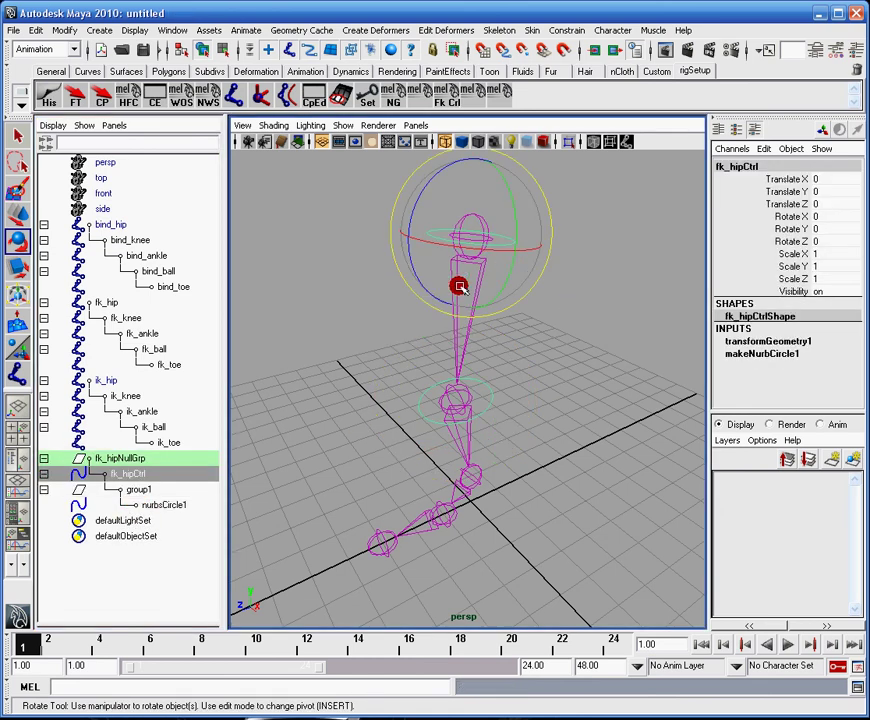
pyautogui.moveTo(409, 224); pyautogui.dragTo(445, 172)
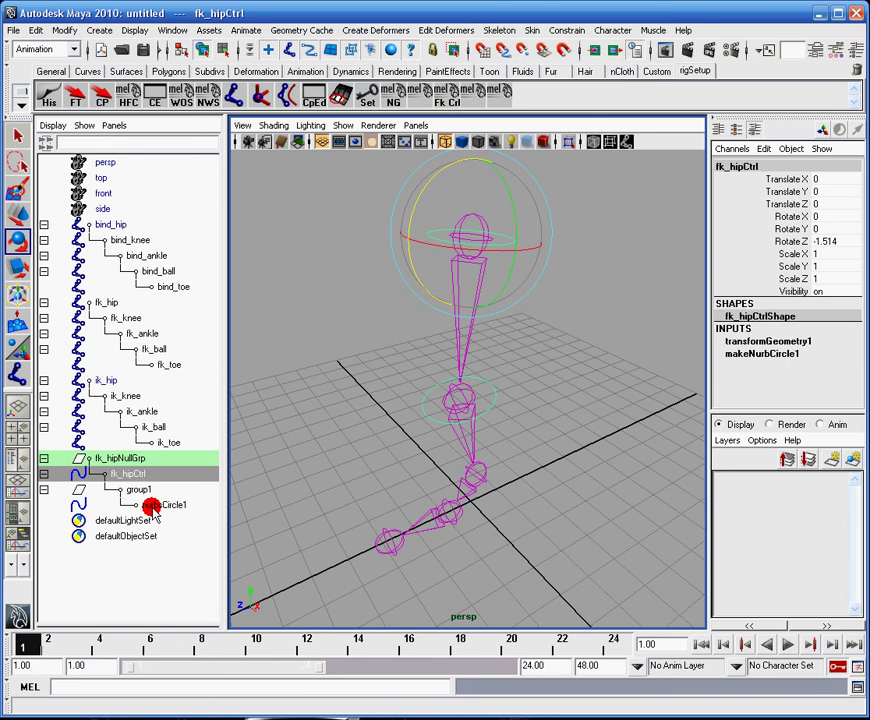
pyautogui.moveTo(420, 234); pyautogui.dragTo(443, 198)
pyautogui.hotkey('ctrl', 'z')
# - Select the knee's NURBS circle control, ready to test its rotation
pyautogui.click(424, 409)
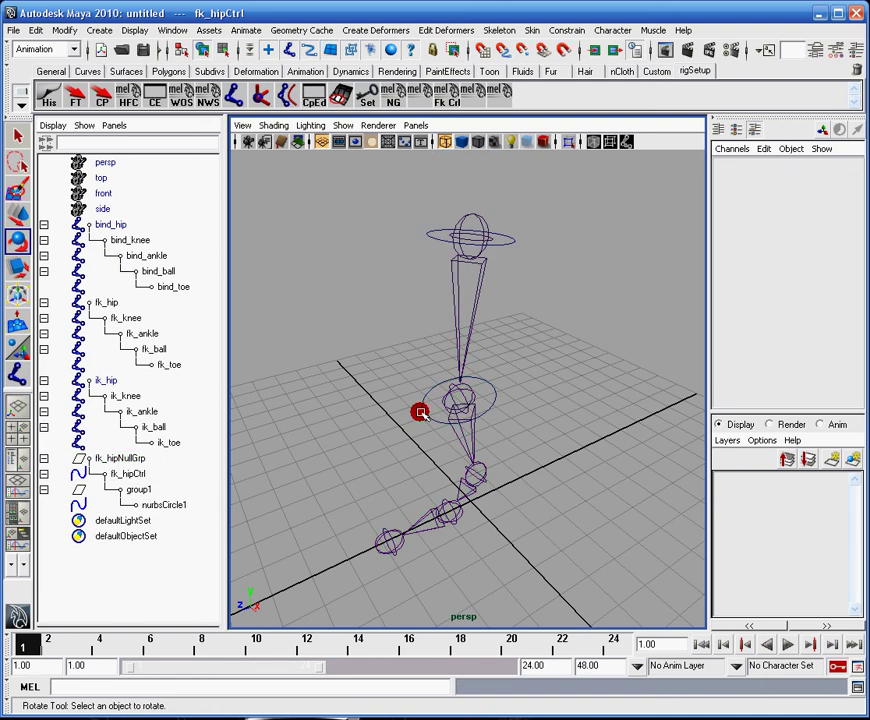
pyautogui.click(420, 413)
pyautogui.moveTo(420, 413); pyautogui.dragTo(467, 453)
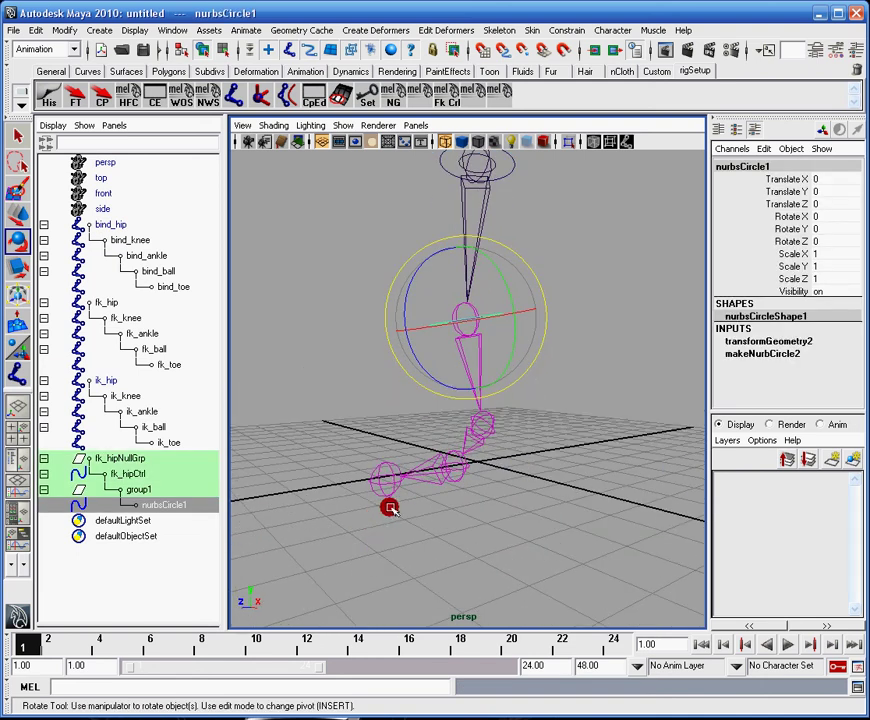